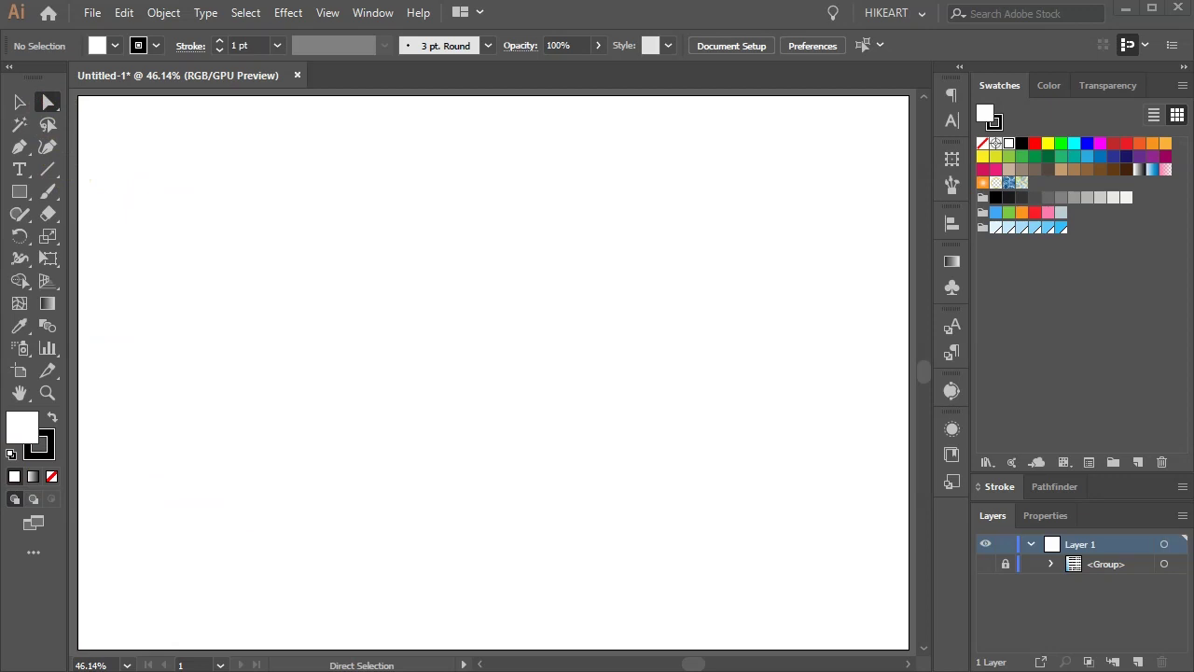
Set the Guides & Grid preferences to a gridline every 400 px with 8 subdivisions.
click(124, 13)
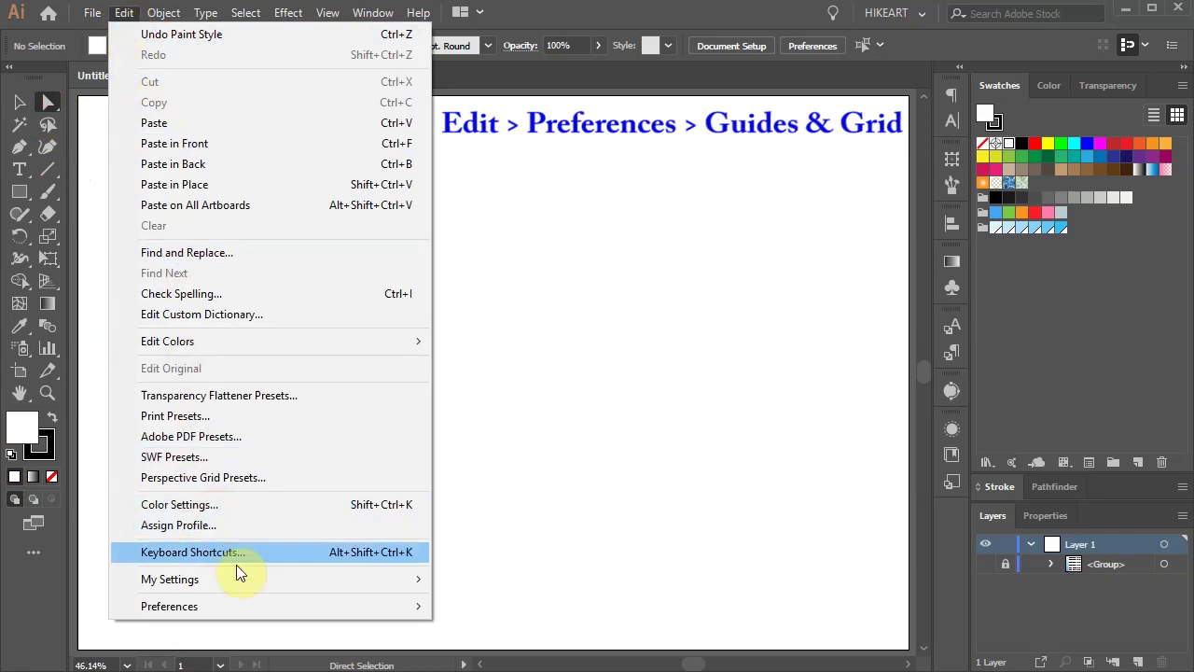
mouse_move(300, 601)
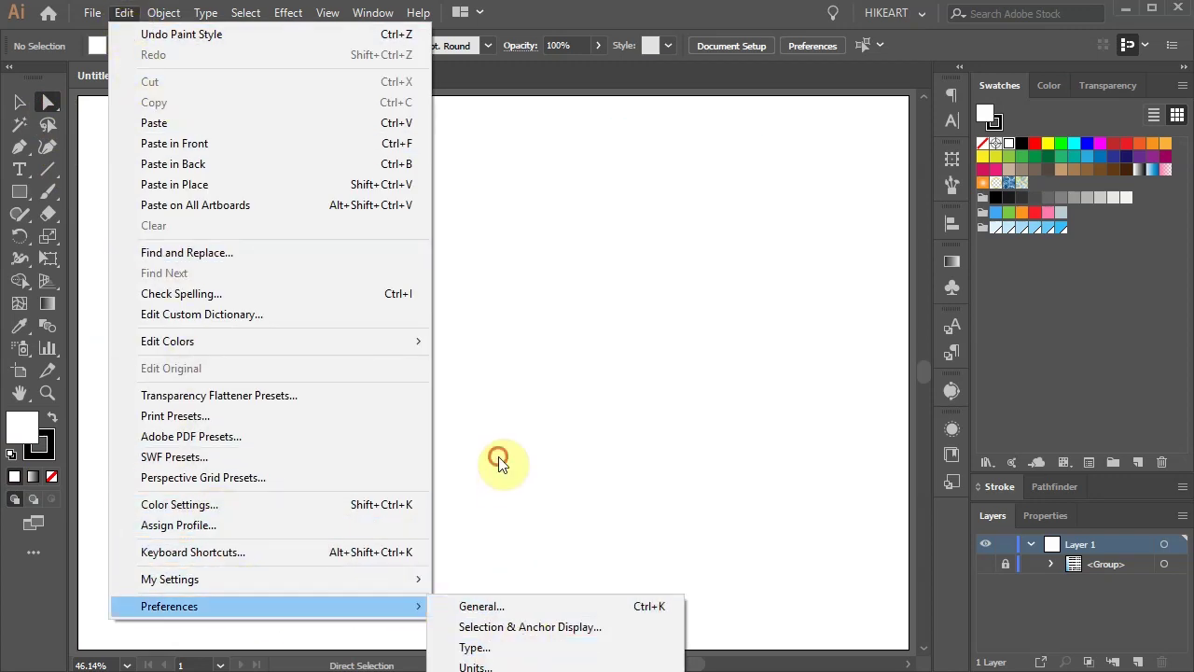
key(ctrl+k)
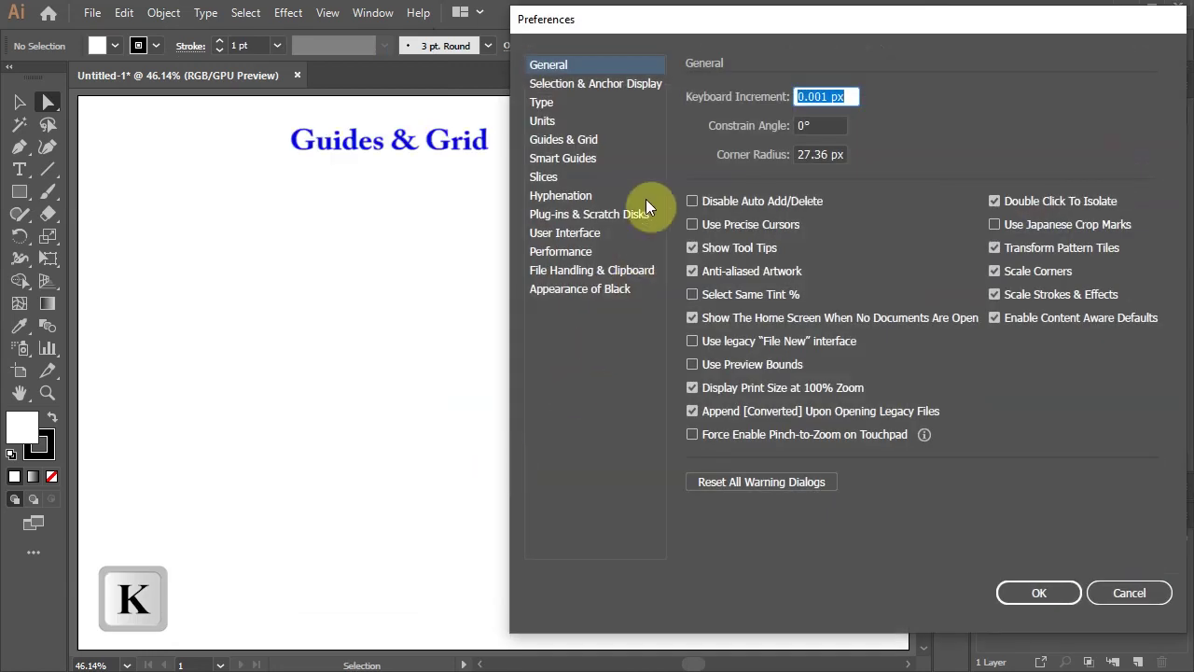
click(542, 140)
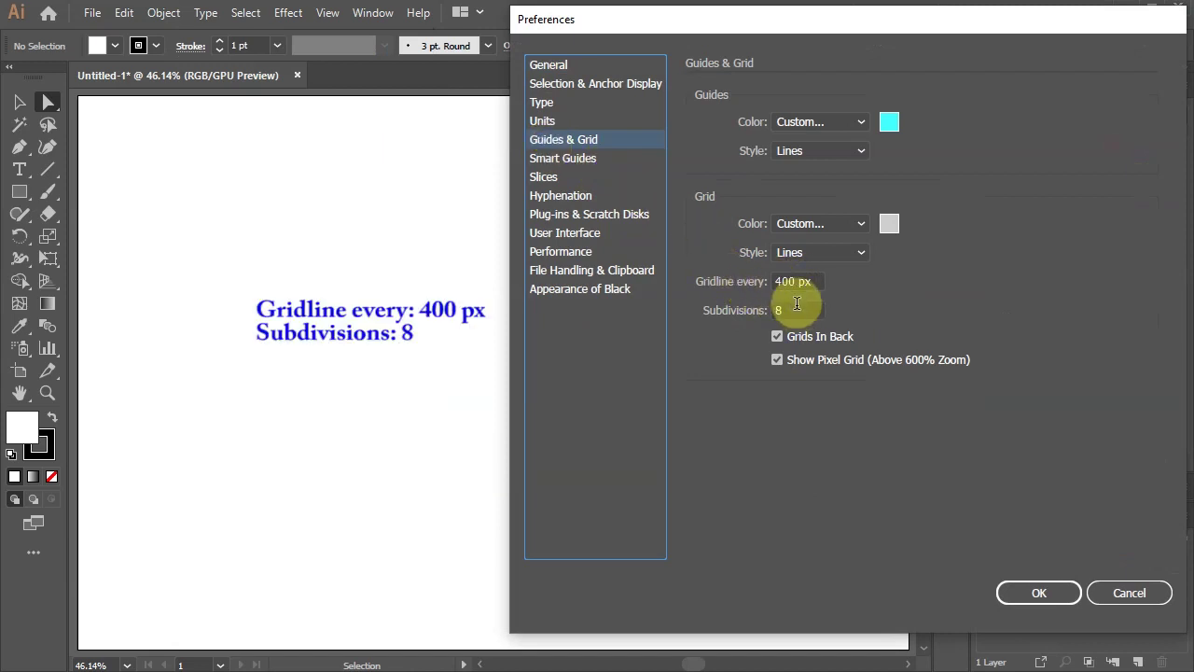
click(1066, 592)
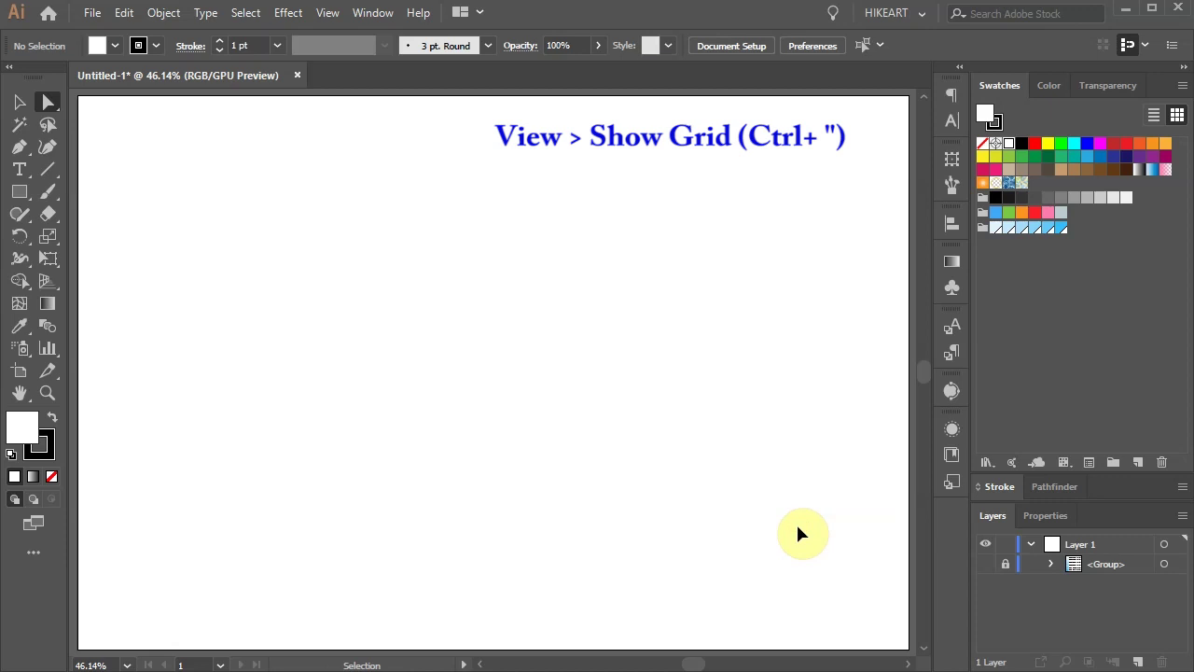
Show the document grid and set the fill to red with no stroke.
key(ctrl+apostrophe)
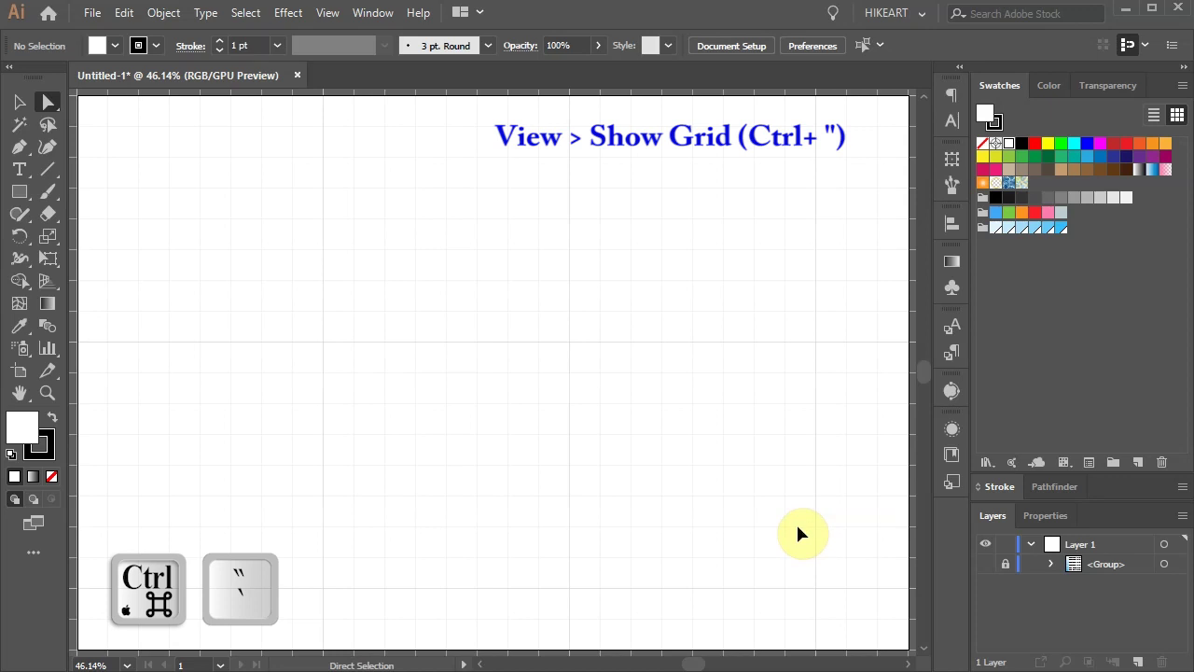
click(40, 453)
click(52, 476)
click(20, 420)
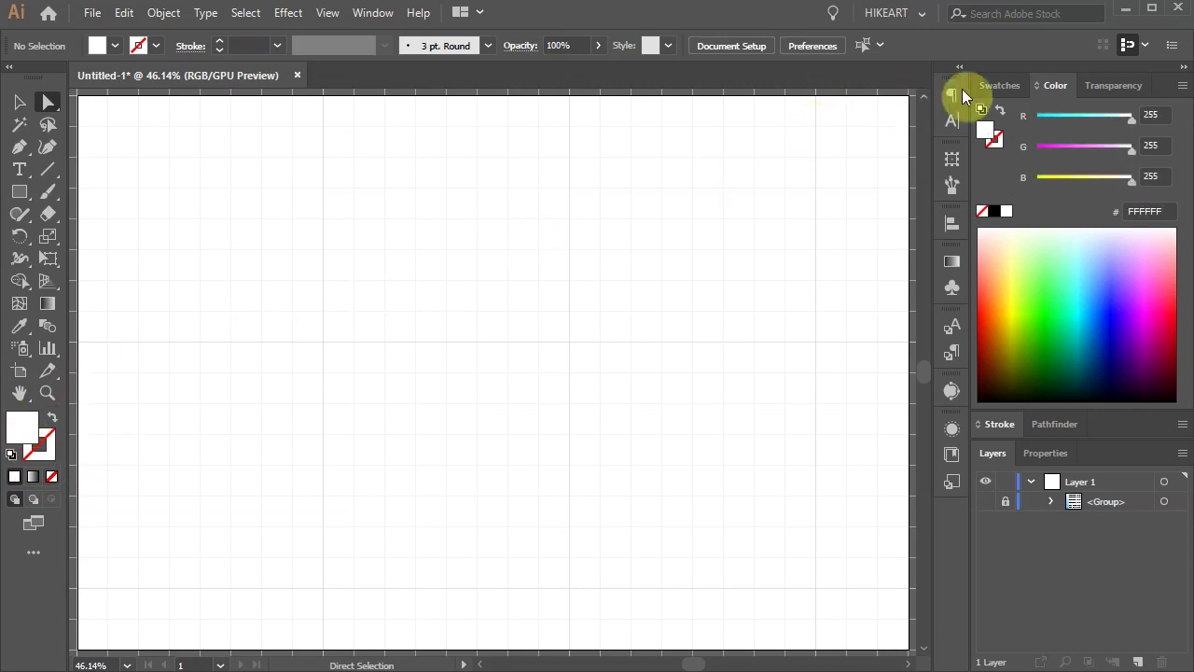
click(994, 85)
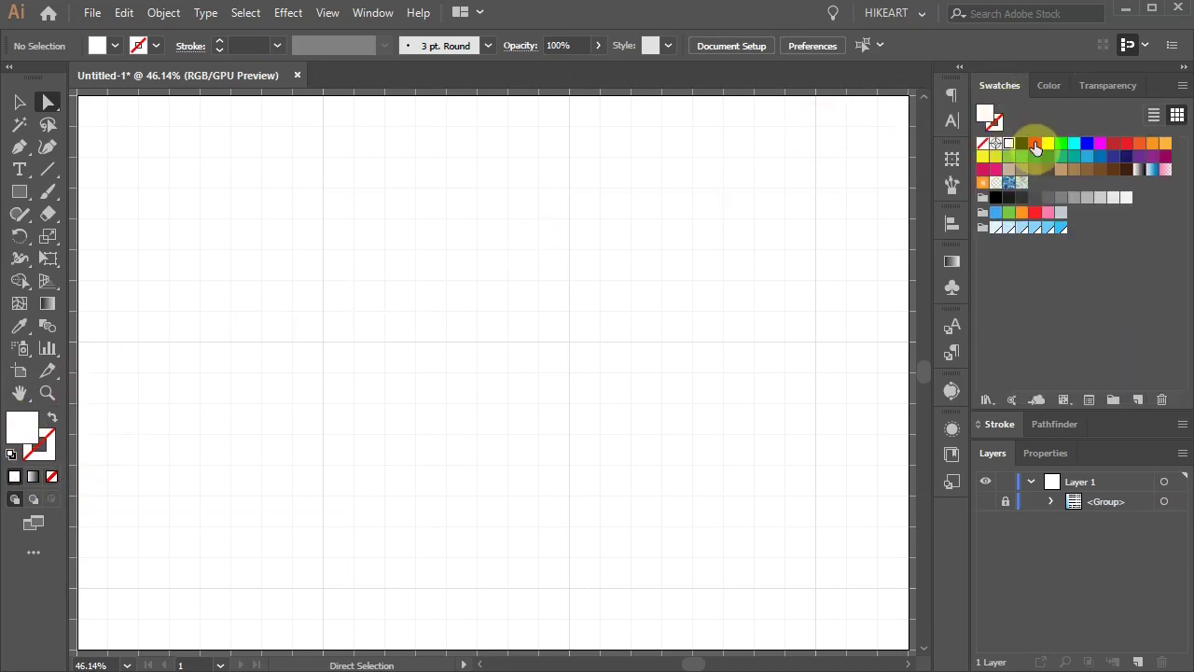
click(1034, 145)
Activate the Rectangle tool (M) and open the View menu for Snap to Grid.
key(m)
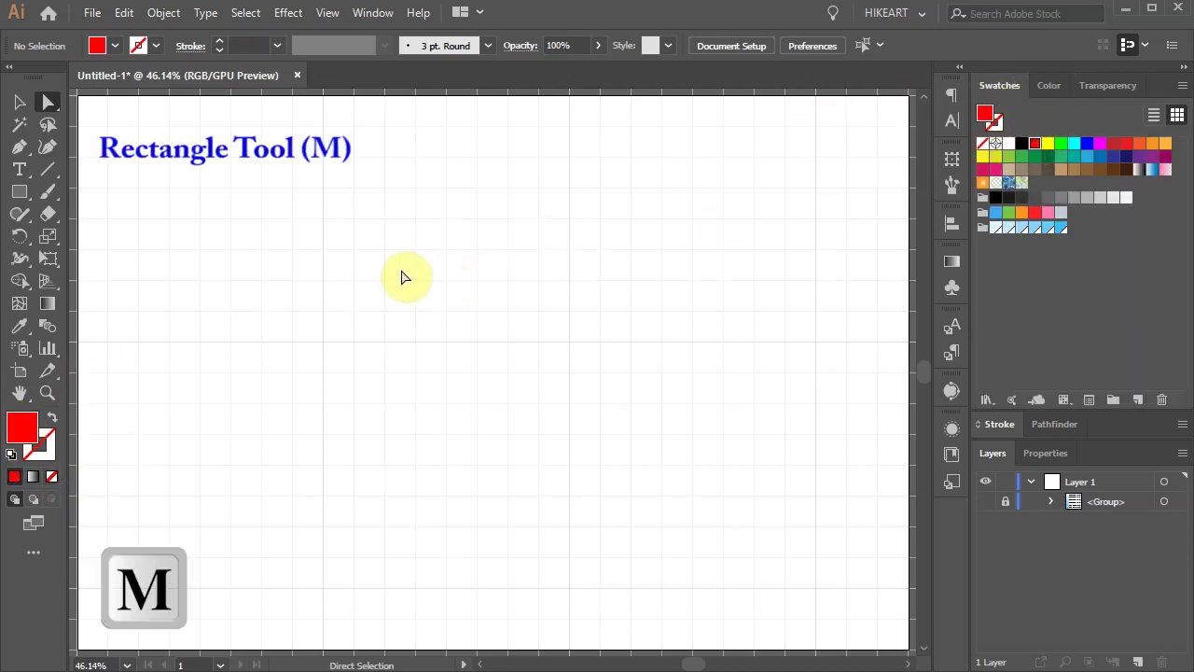
click(19, 191)
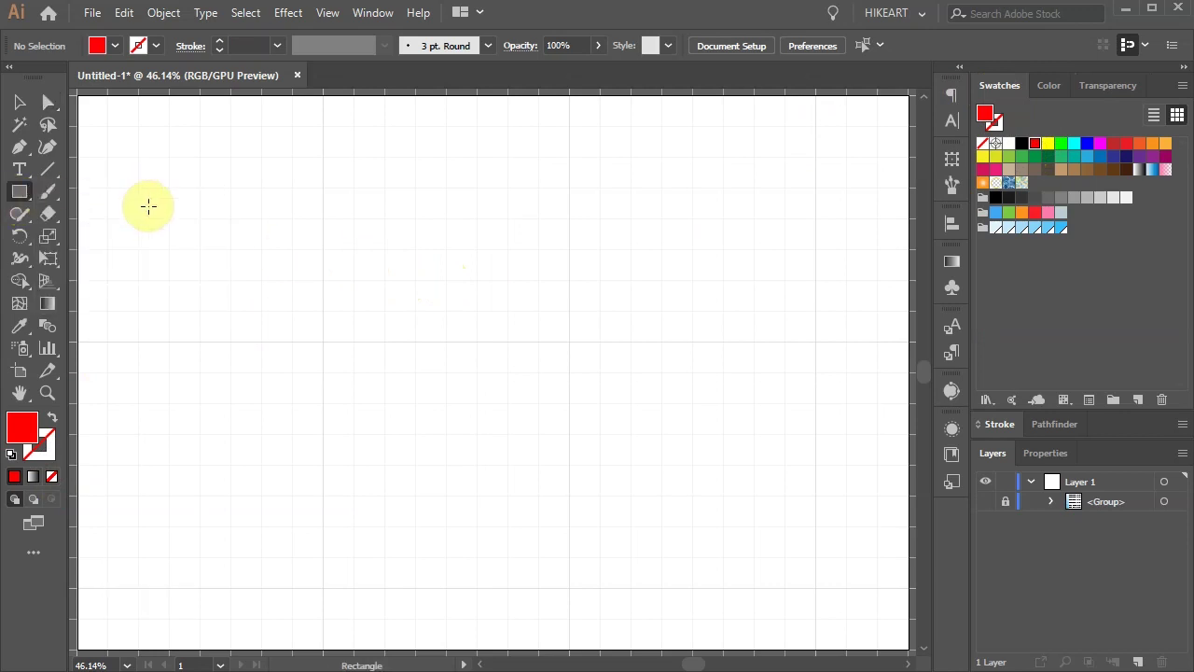
click(328, 12)
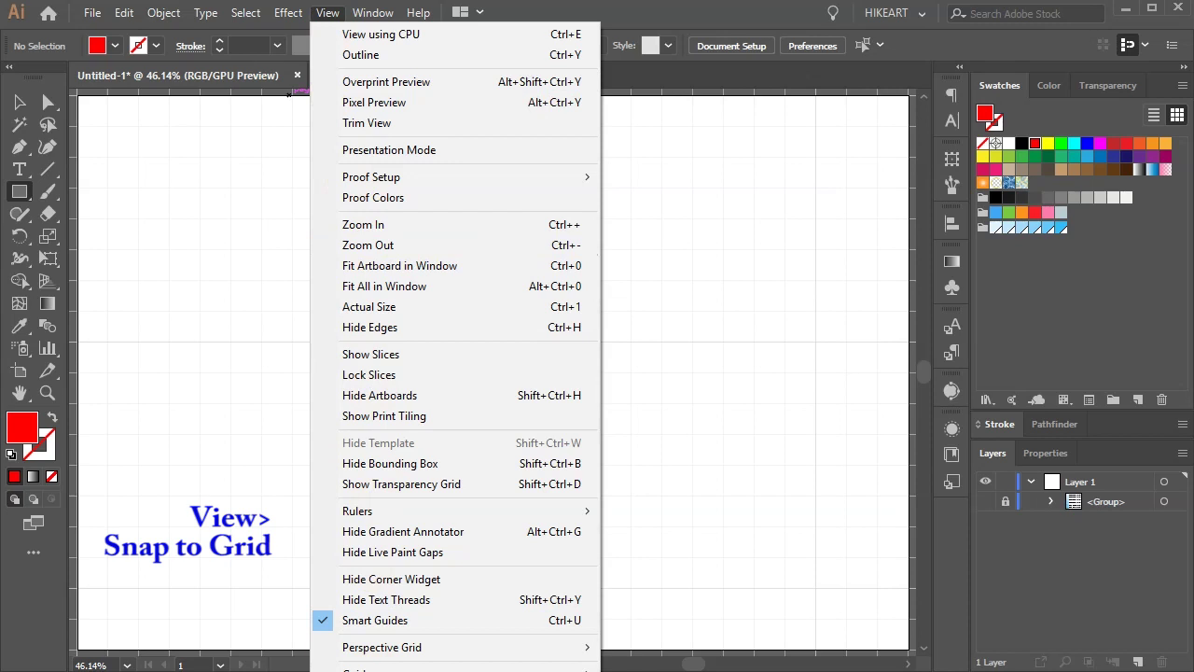
Draw two grid-snapped red rectangles at the top left and top right.
drag(322, 249, 403, 300)
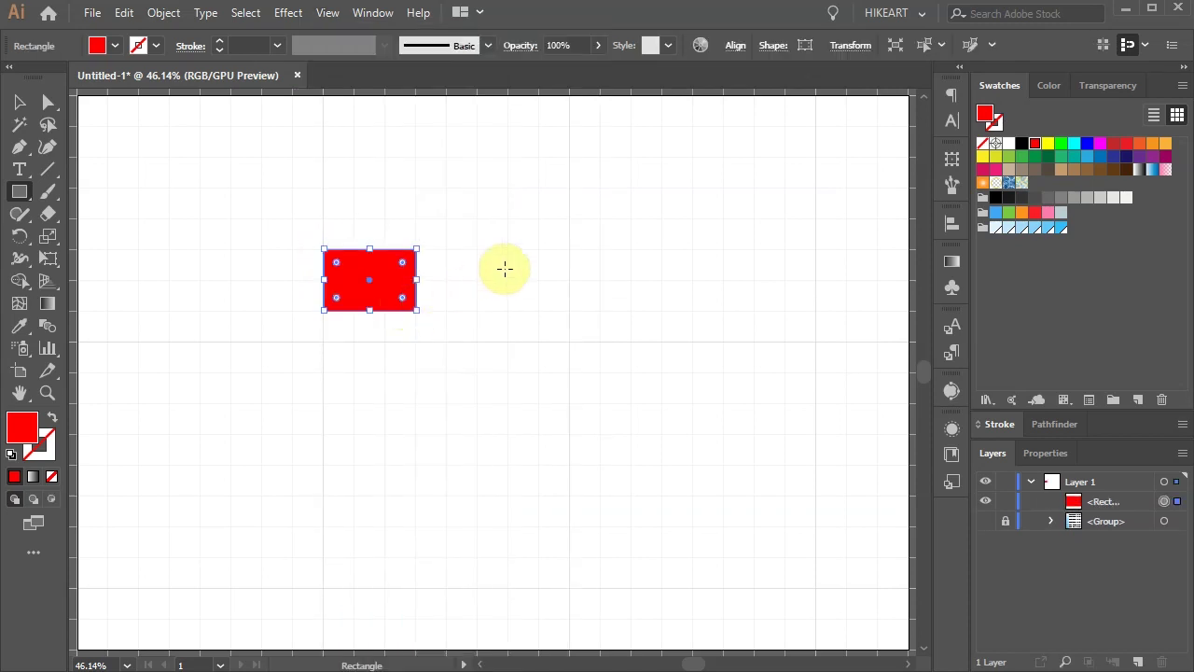
drag(539, 250, 618, 299)
key(v)
click(687, 391)
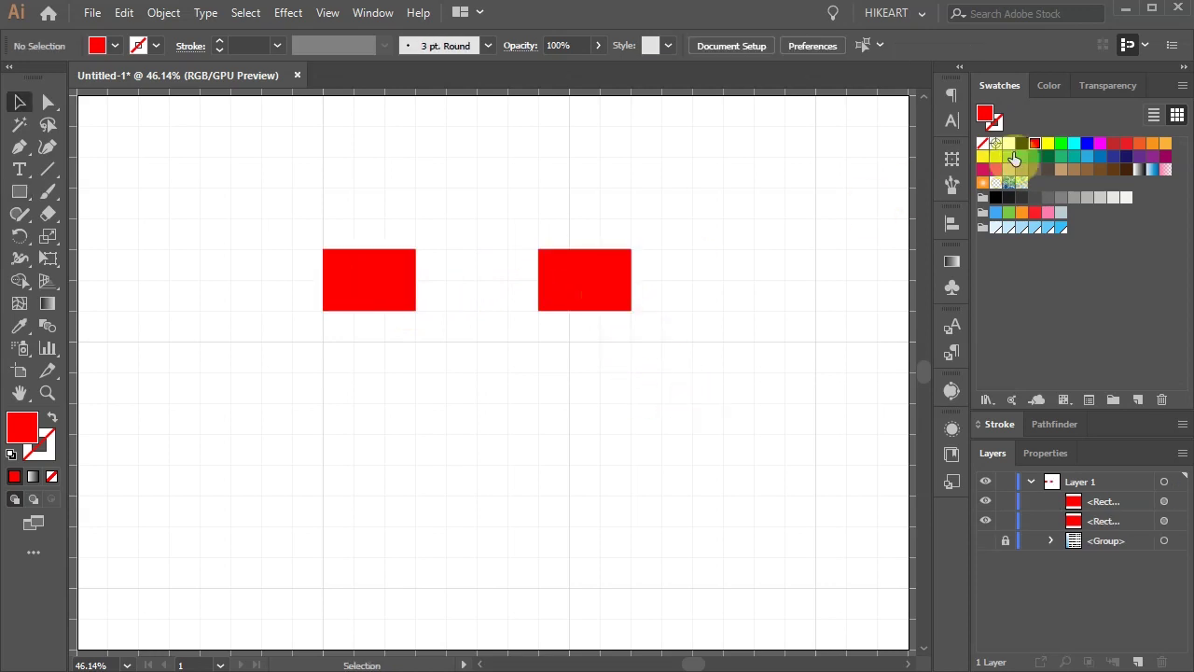
Draw a green bar between the red rectangles and tall green columns beneath them.
click(1059, 143)
key(m)
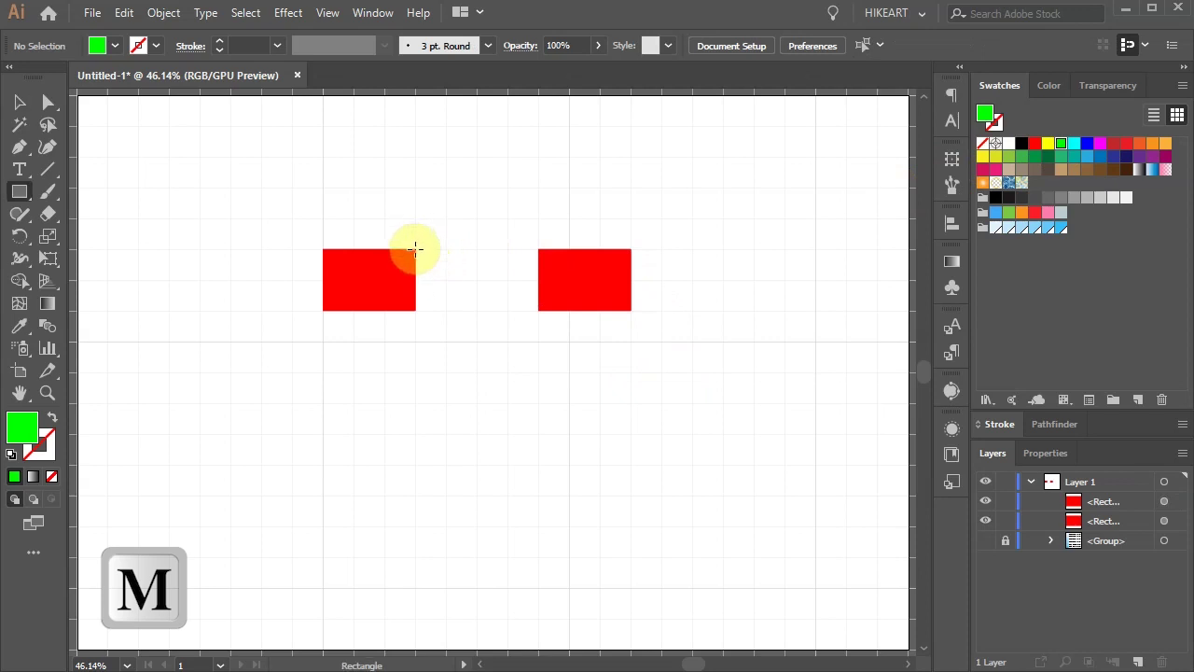
drag(415, 249, 536, 313)
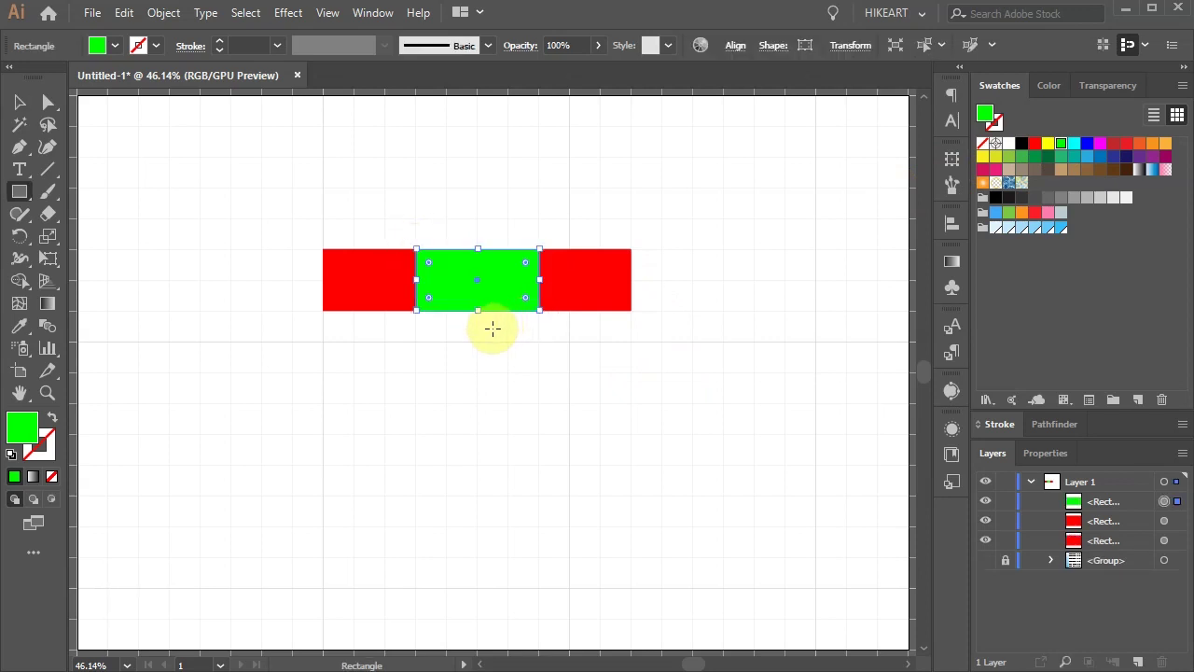
mouse_move(324, 318)
mouse_down()
mouse_move(363, 376)
mouse_move(363, 429)
mouse_move(401, 494)
mouse_up()
drag(538, 311, 620, 490)
Fill the gap between the green columns with a cyan rectangle.
key(ctrl+shift+a)
click(1073, 143)
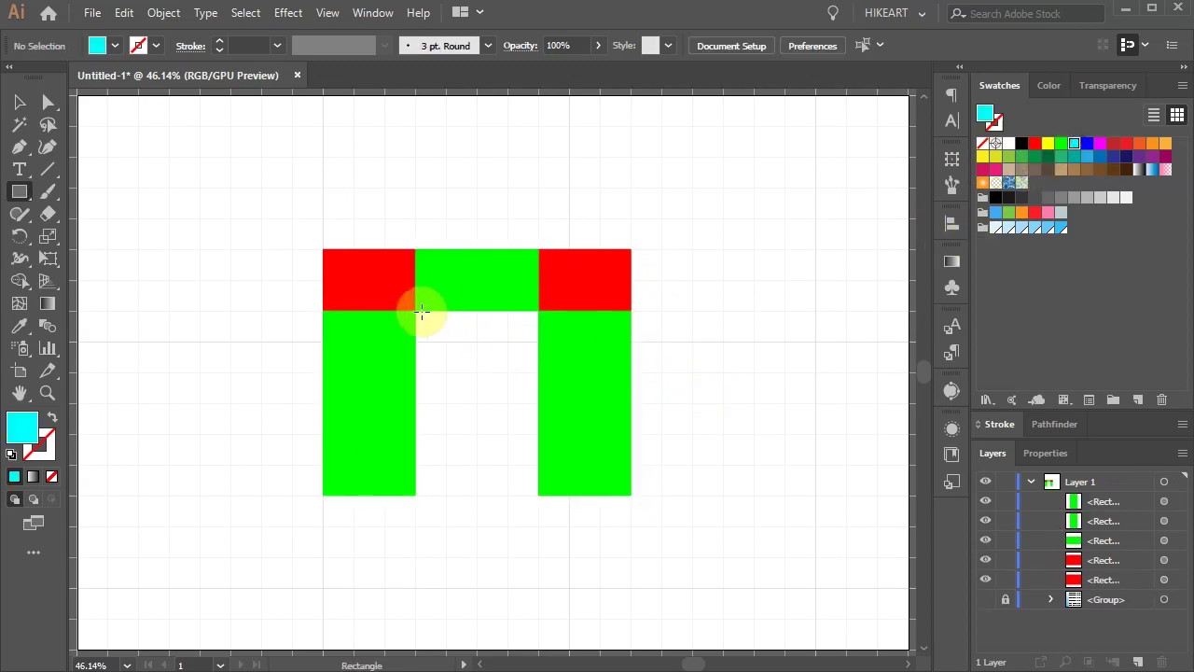
drag(417, 312, 538, 495)
key(ctrl+shift+a)
key(a)
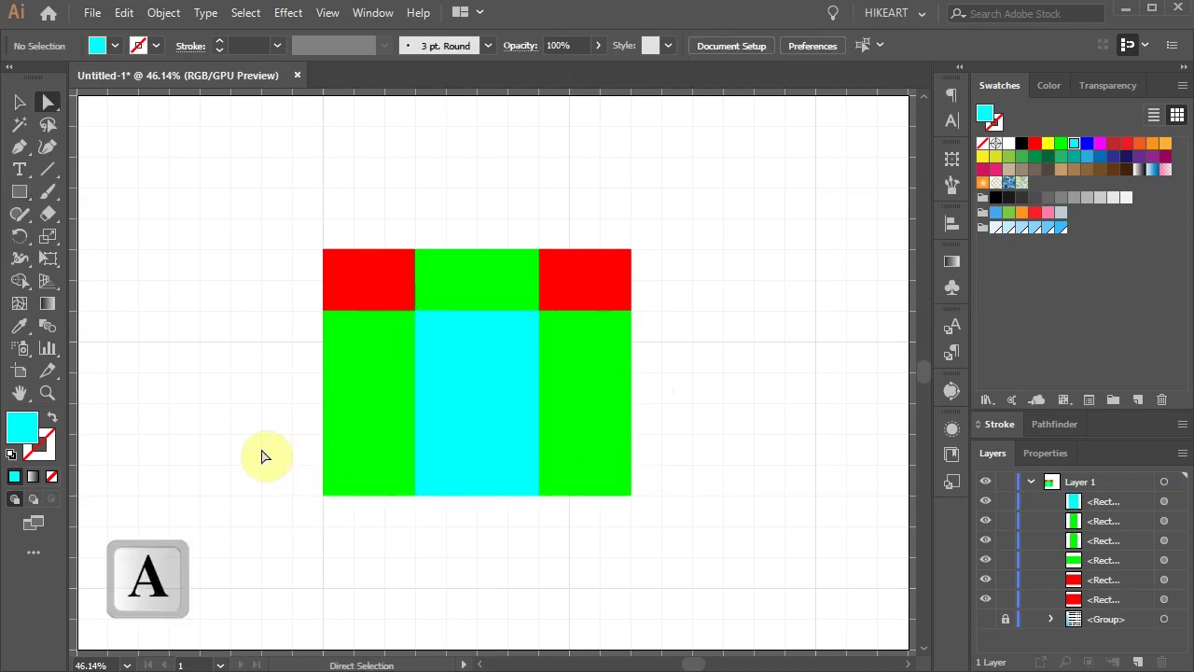
Average the three columns' bottom anchors on both axes into one base point.
drag(295, 483, 658, 533)
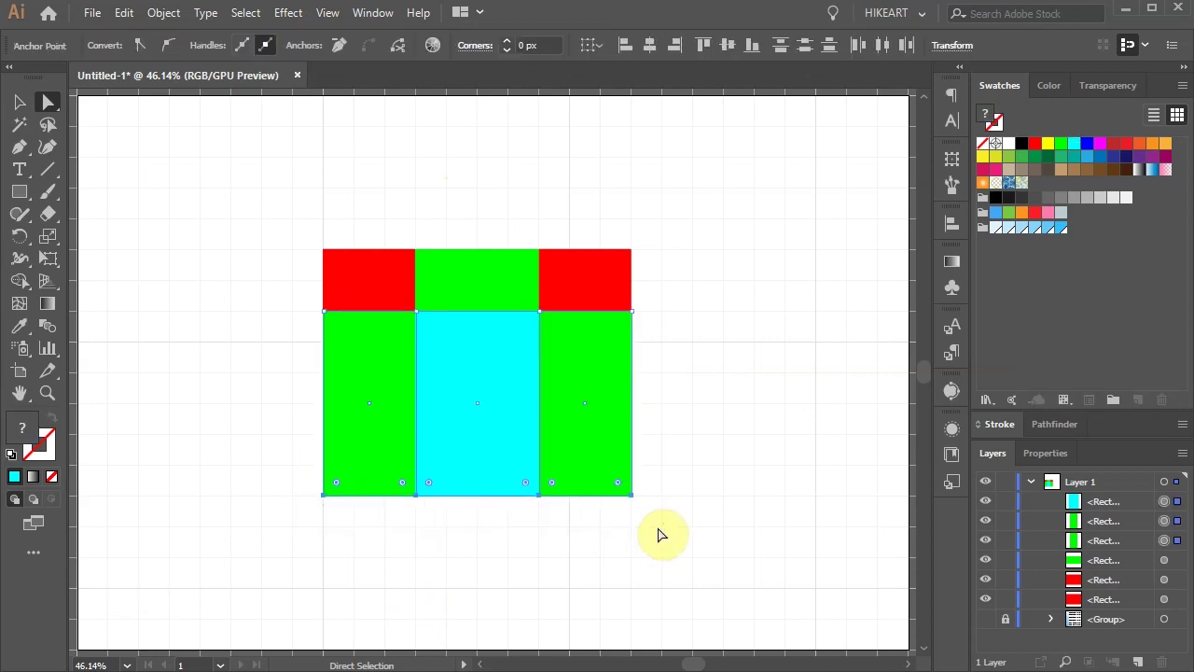
right_click(484, 195)
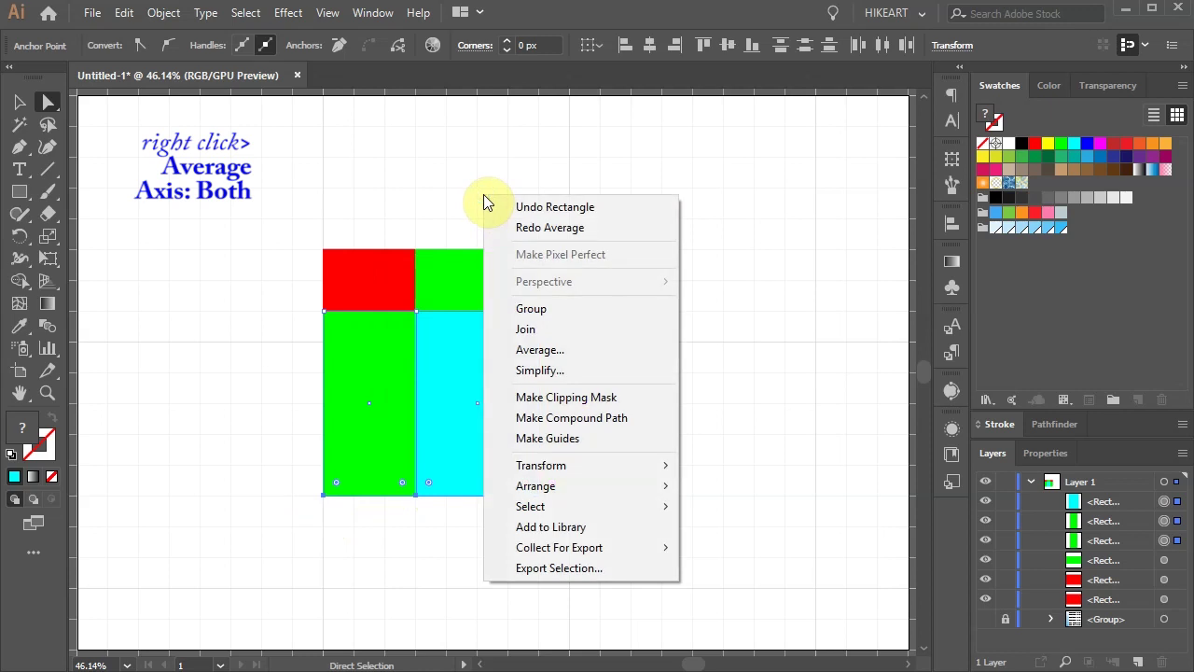
click(594, 353)
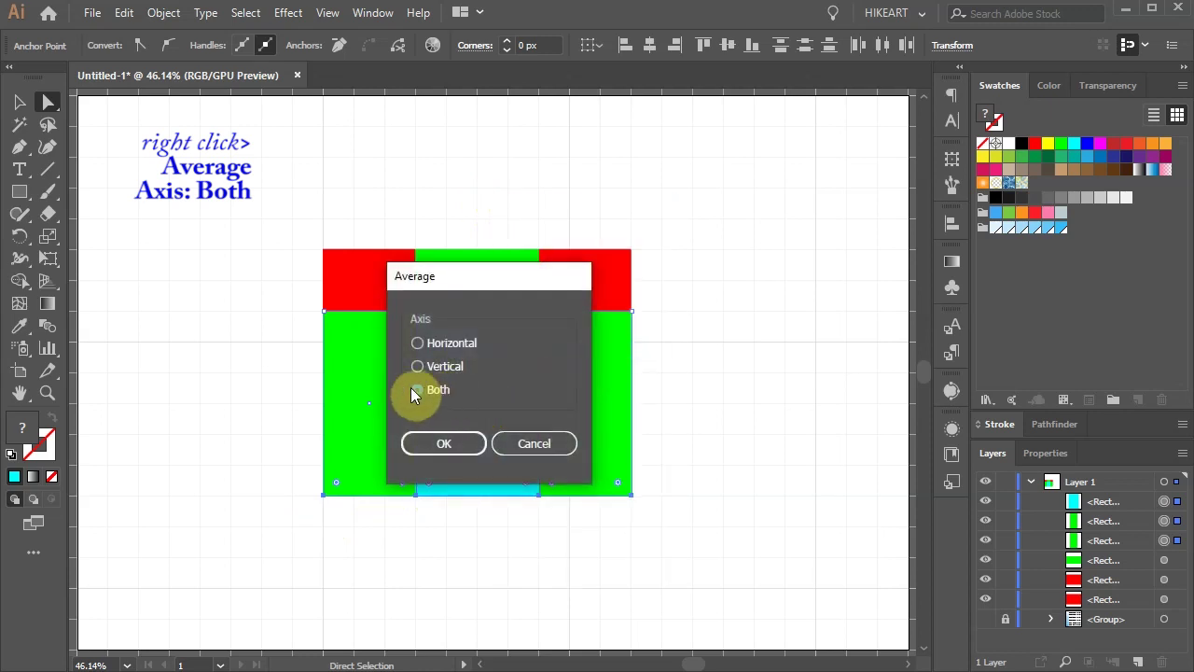
click(467, 439)
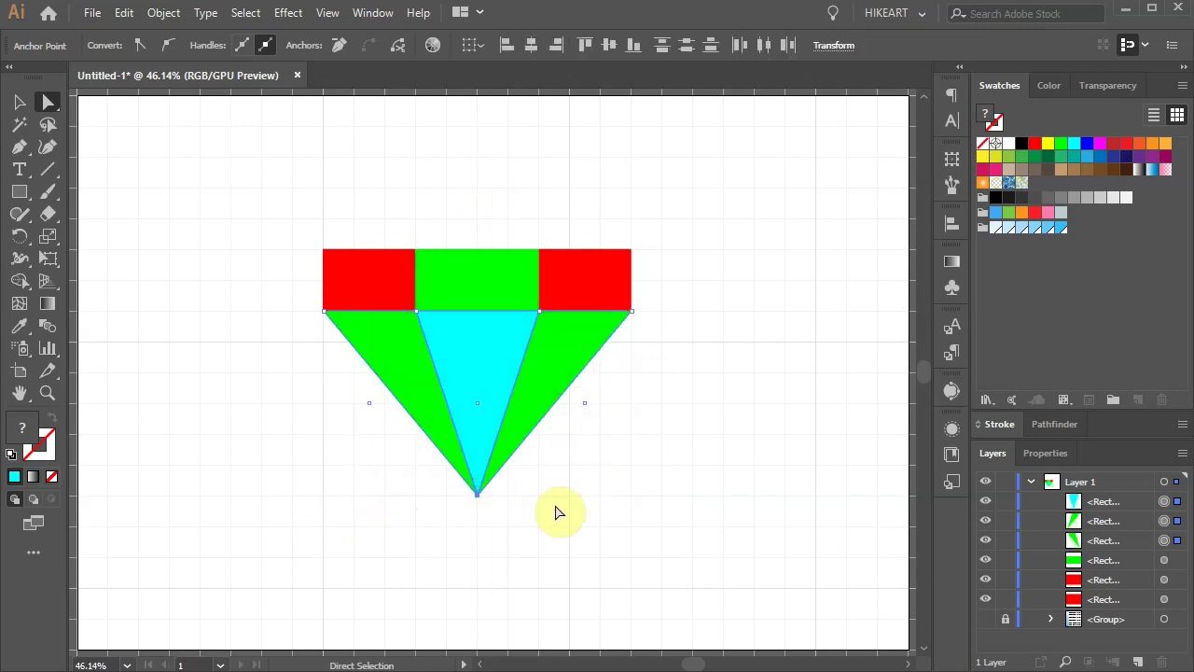
Average the left red rectangle's top corners into one peak and nudge it right.
scroll(531, 285, up, 3)
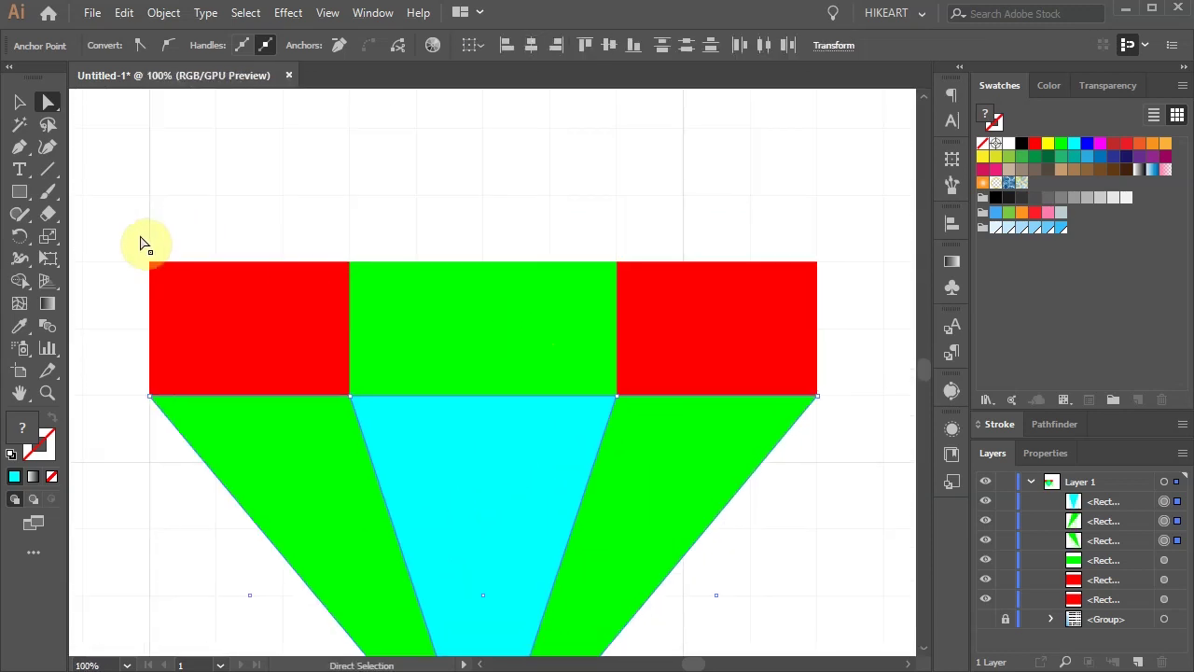
click(140, 243)
click(149, 262)
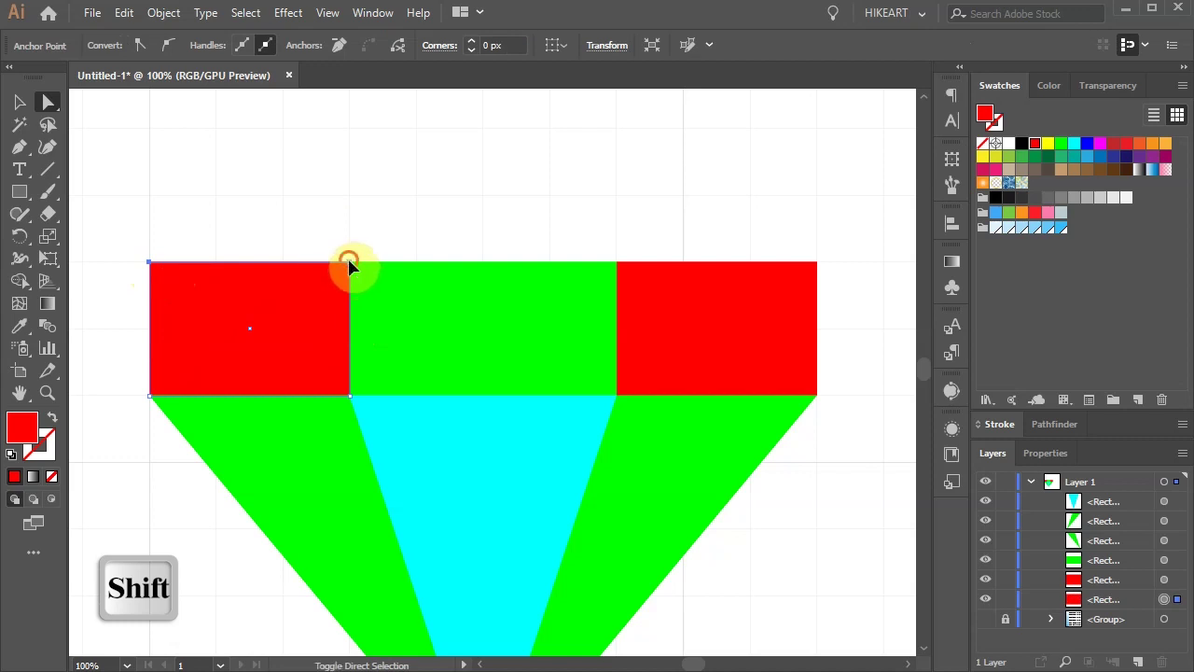
shift+click(350, 265)
right_click(284, 207)
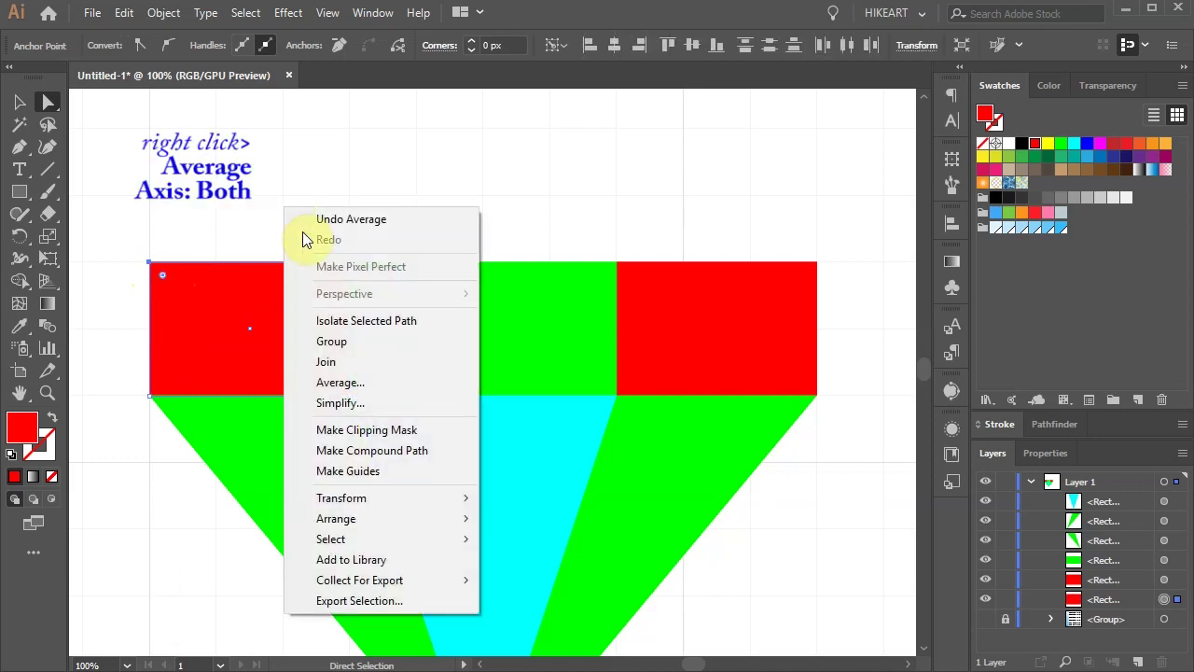
click(373, 381)
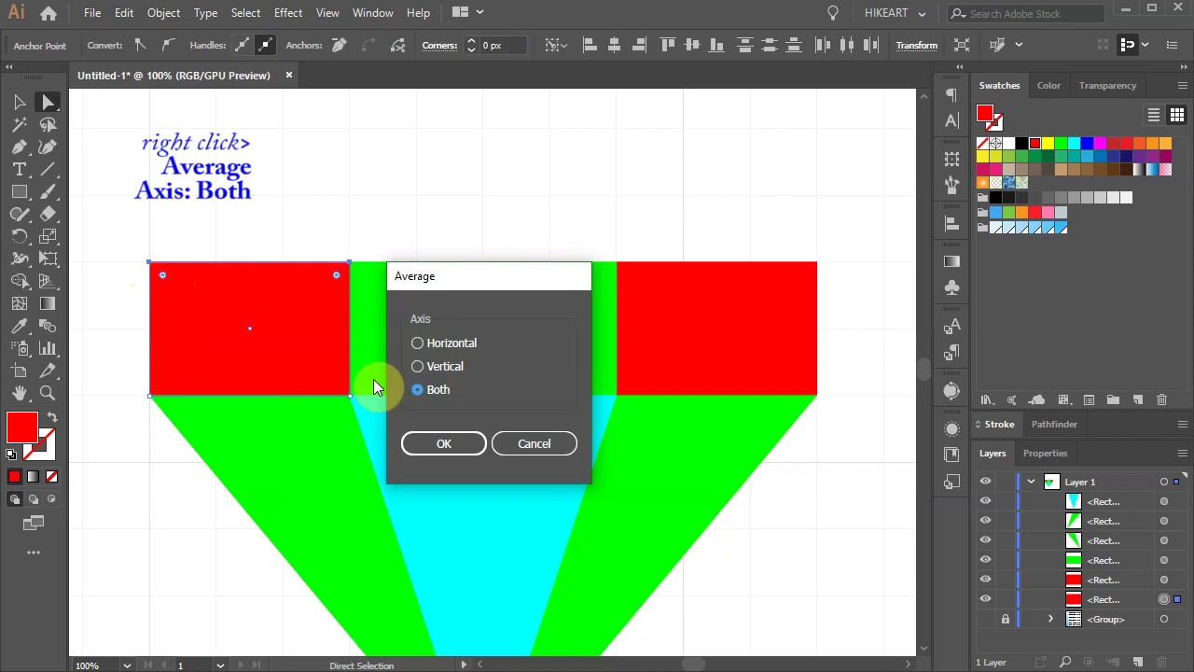
click(469, 440)
drag(250, 263, 269, 263)
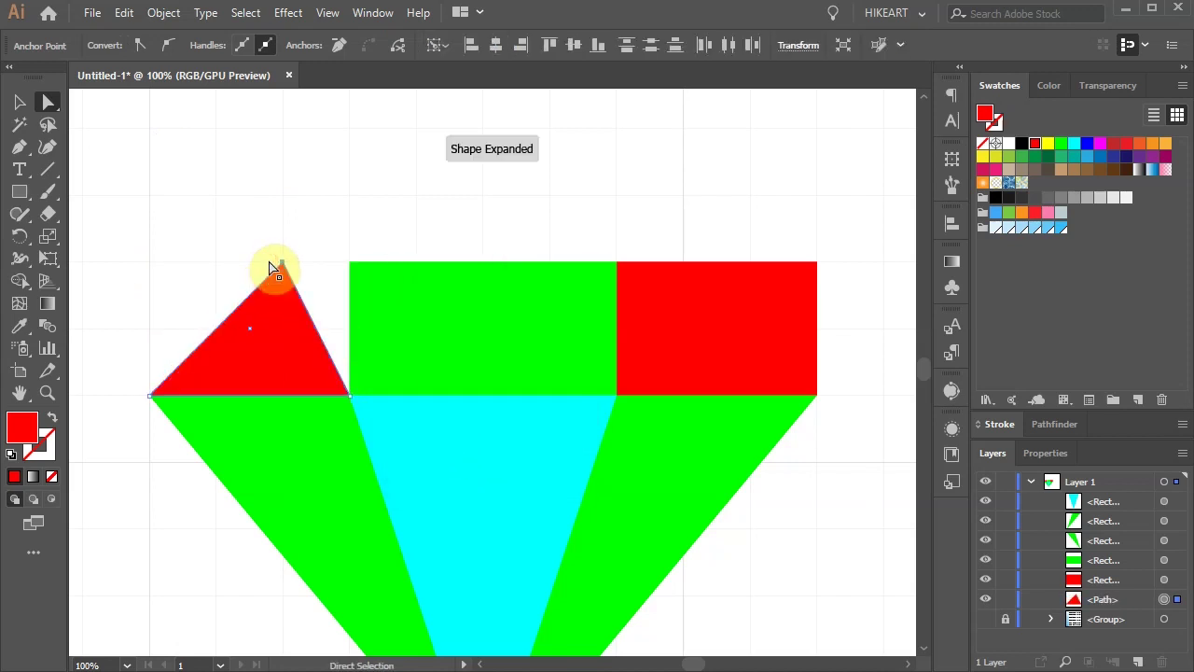
Average the right red rectangle's top corners into one peak and nudge it left.
click(820, 267)
click(817, 263)
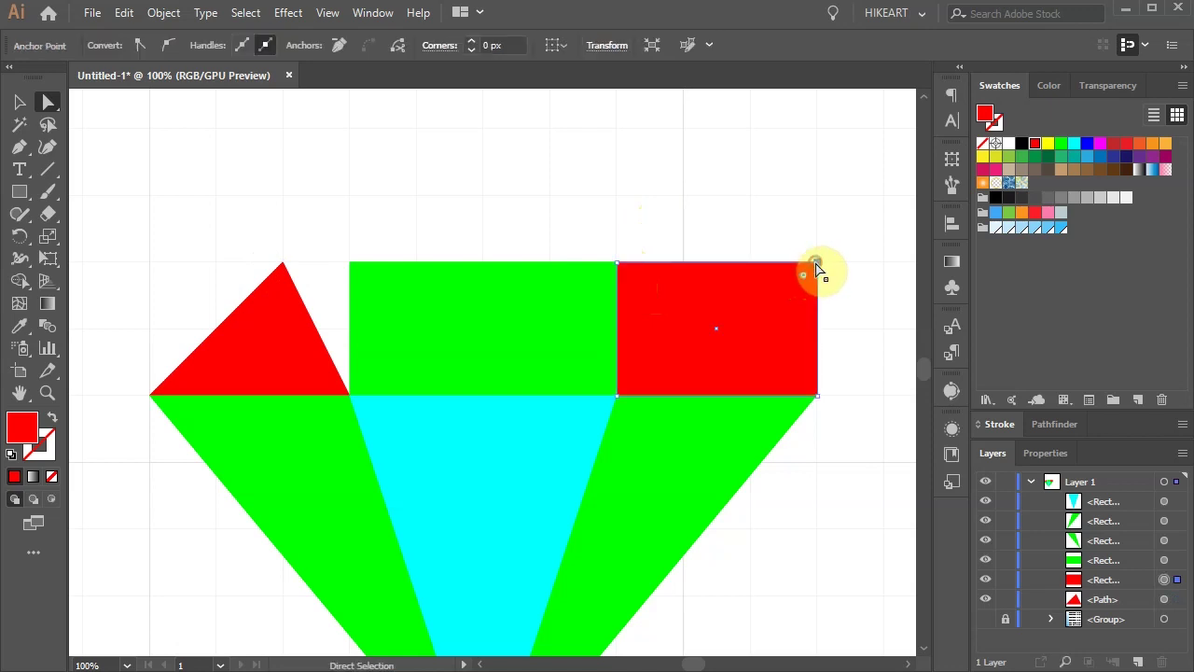
shift+click(617, 264)
right_click(674, 230)
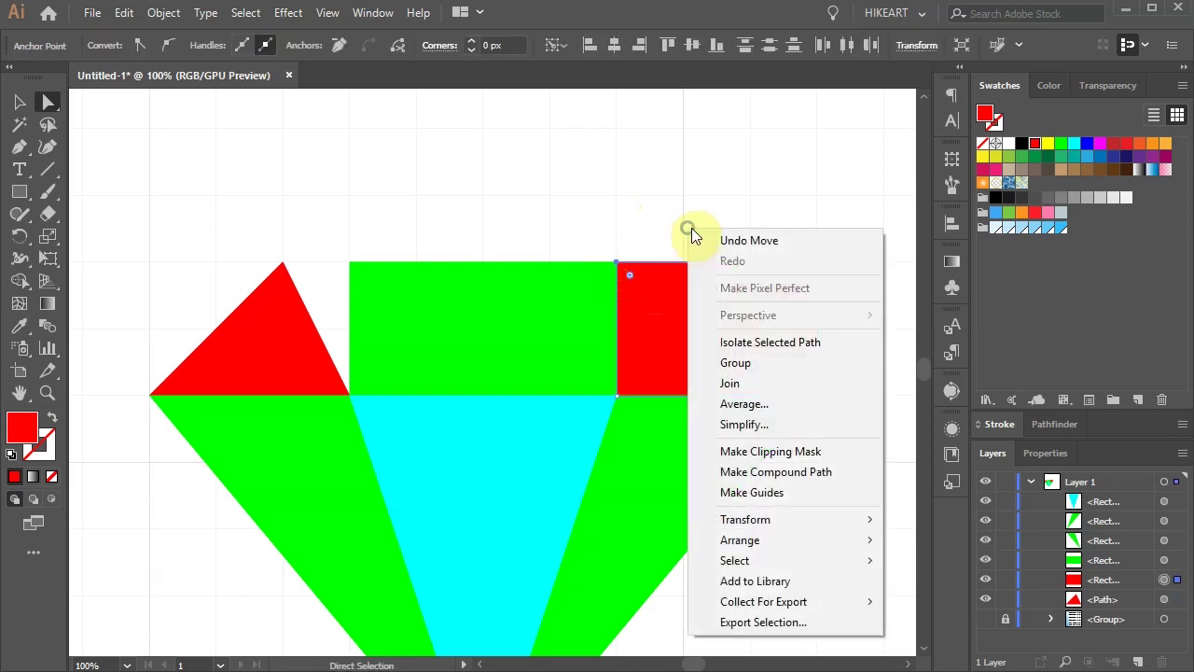
click(757, 404)
click(467, 446)
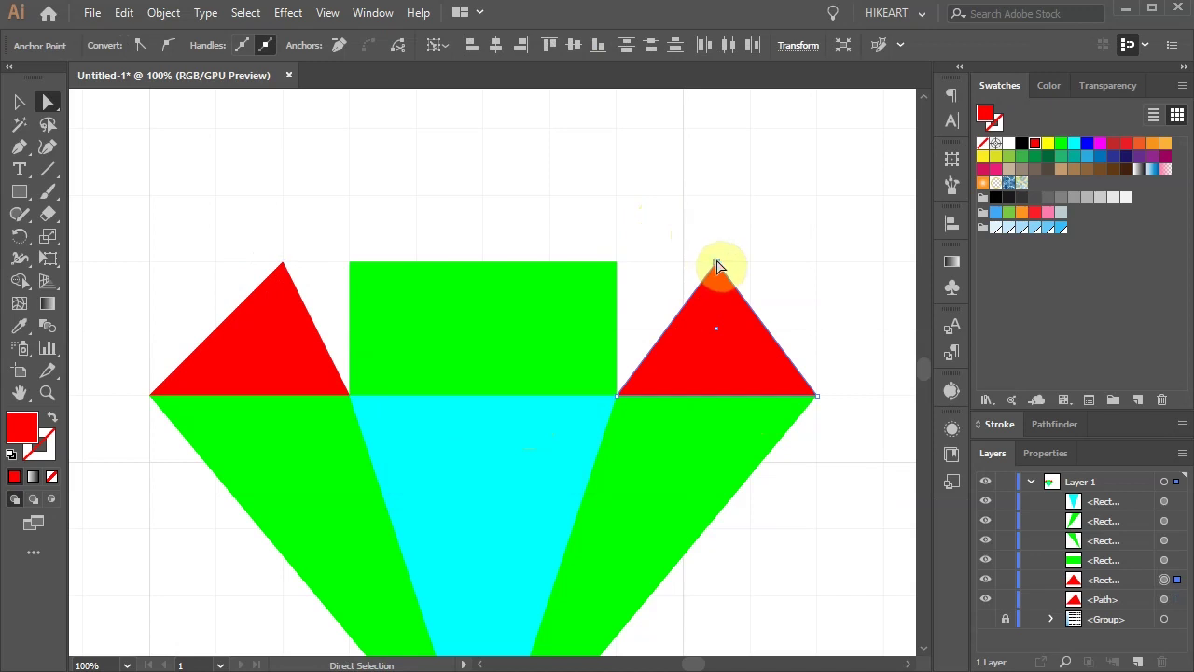
drag(717, 266, 684, 263)
Duplicate the green top rectangle straight upward and fill the copy yellow.
click(770, 243)
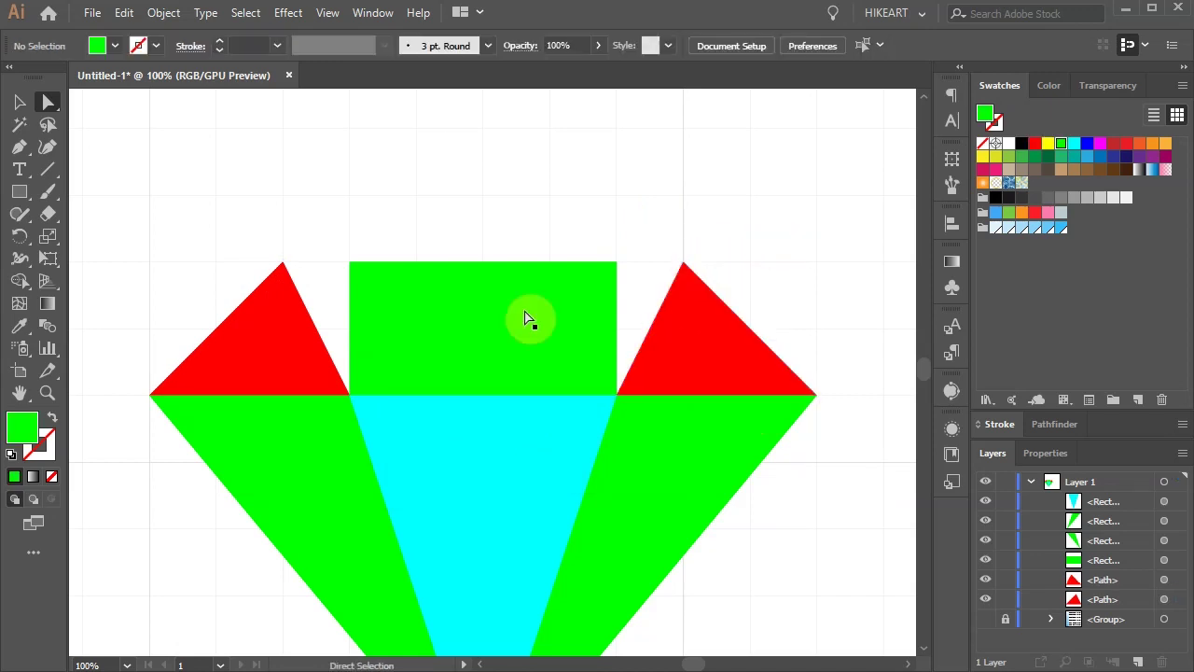
key(v)
click(482, 354)
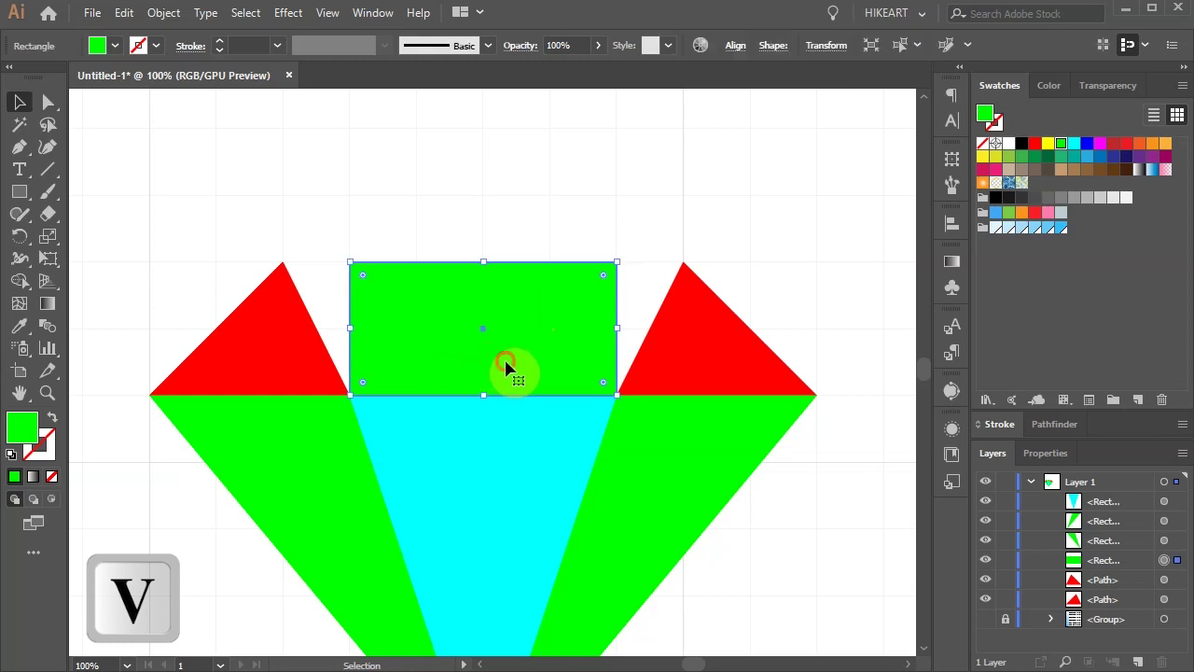
drag(506, 337, 495, 216)
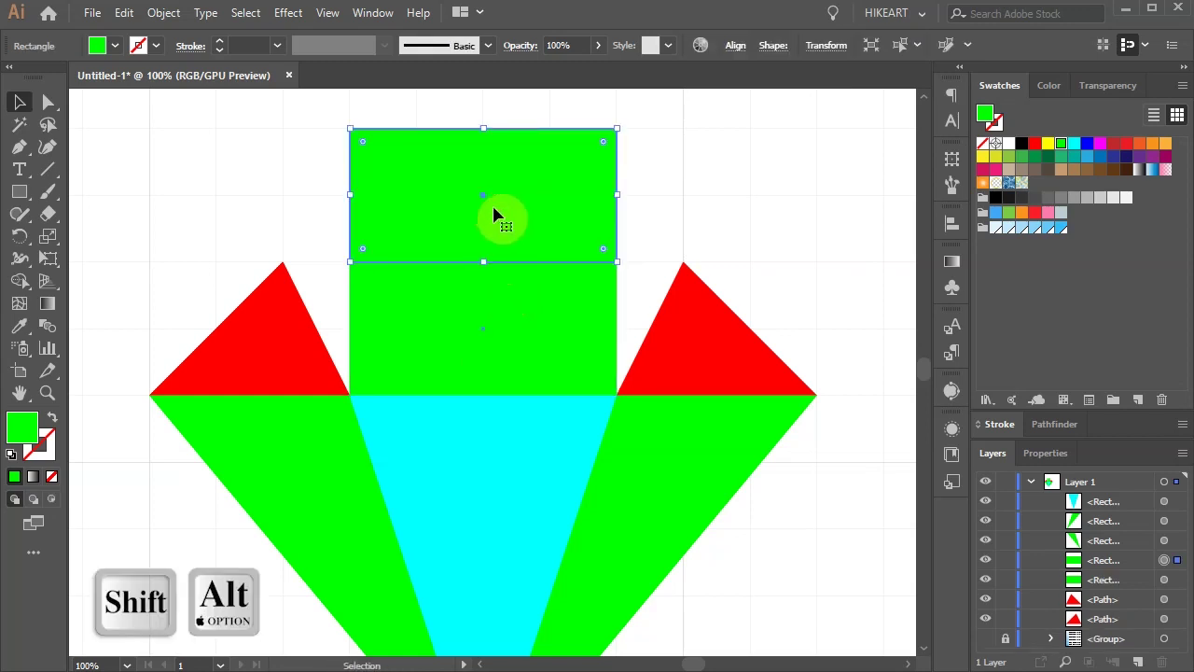
click(1048, 142)
click(854, 161)
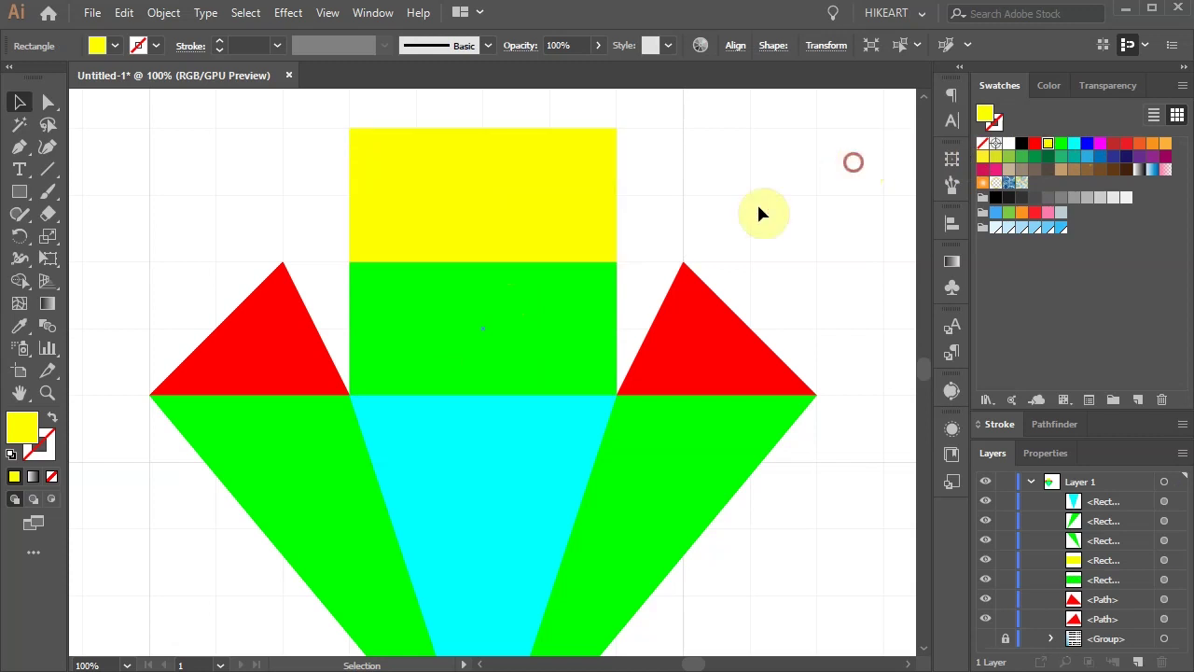
click(501, 322)
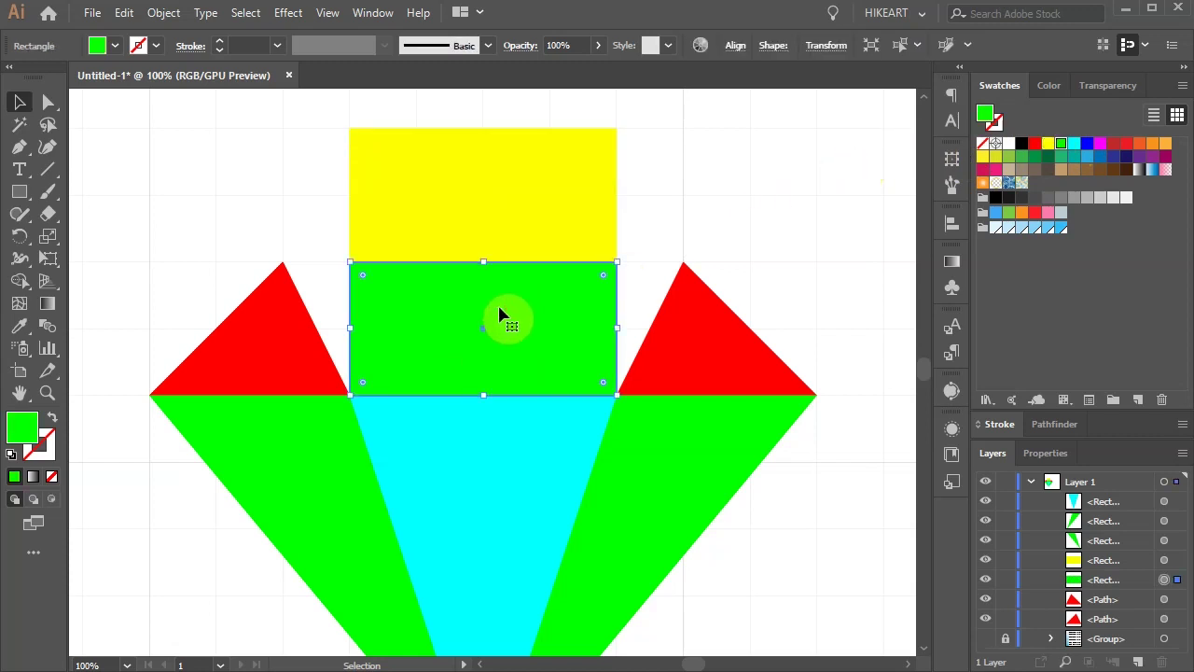
Average the green rectangle's two top anchors into a single upward peak.
key(a)
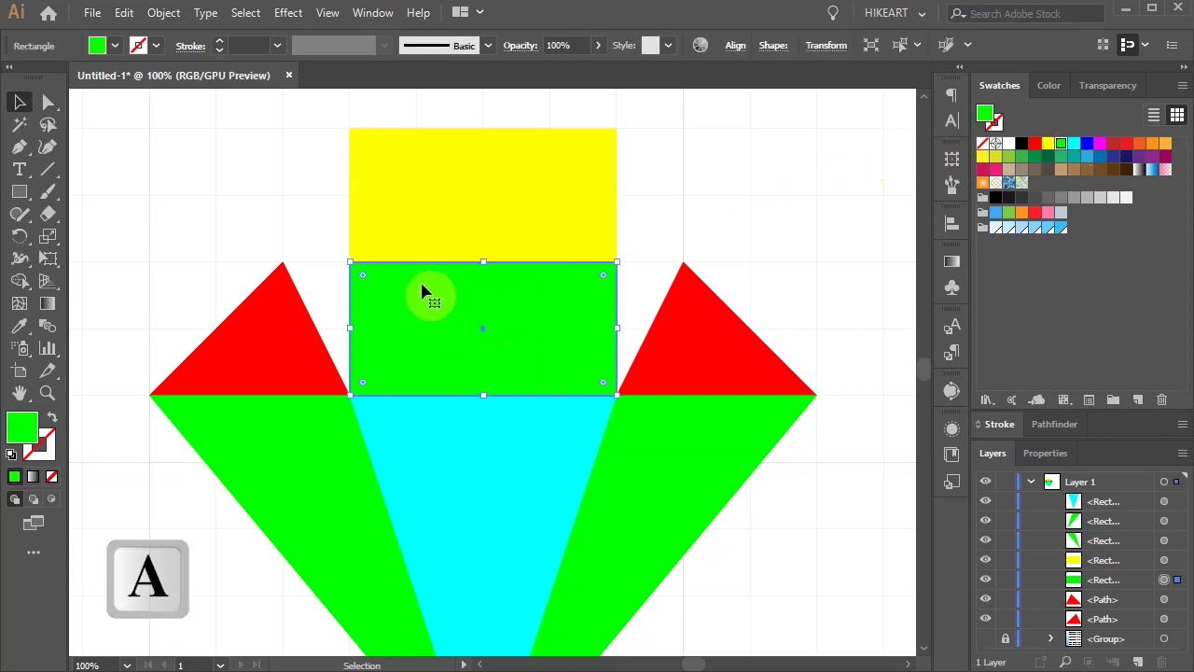
click(349, 262)
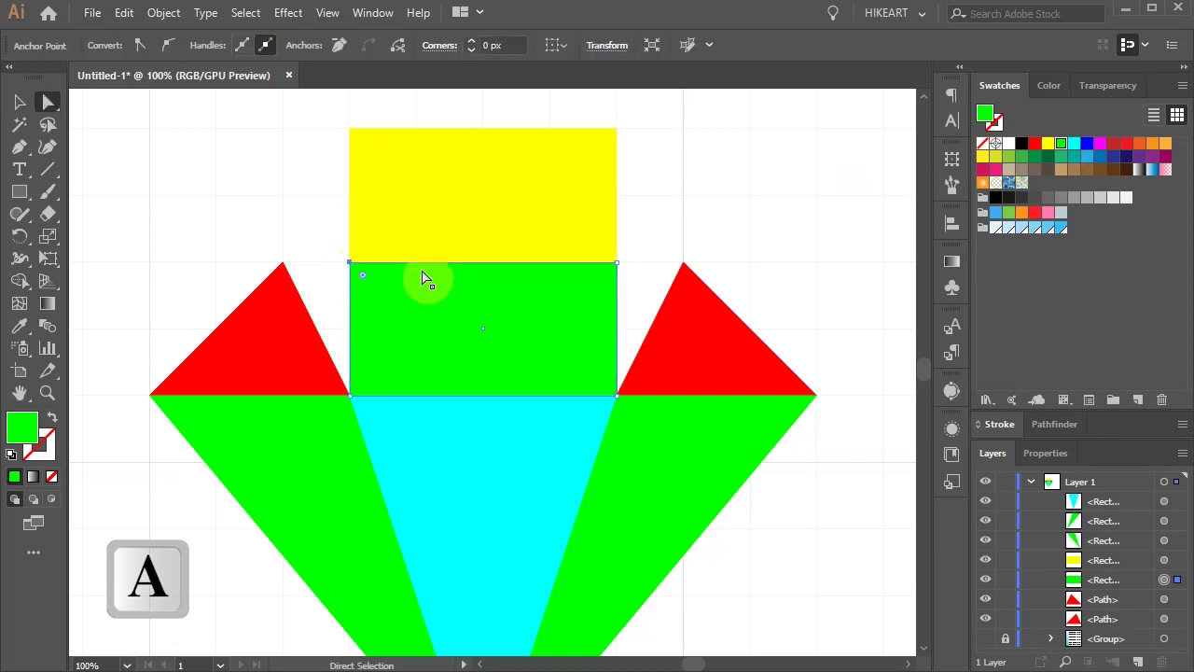
shift+click(616, 262)
right_click(539, 285)
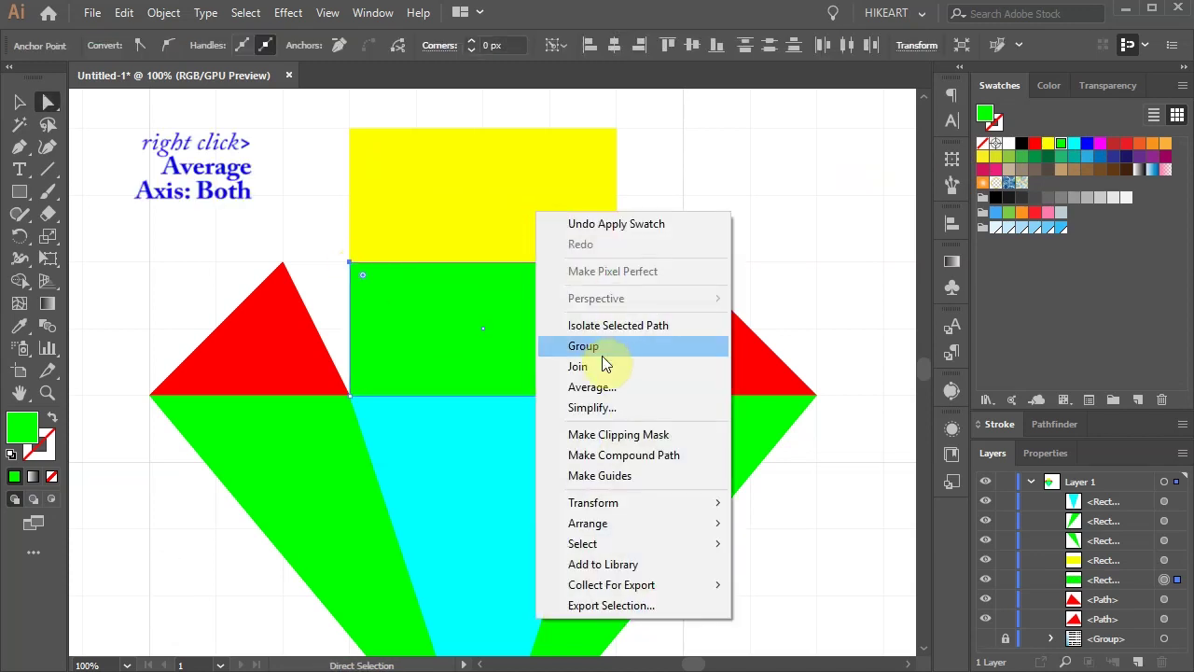
click(596, 386)
click(530, 432)
Slant the yellow rectangle's right edge and average its bottom corners into a downward point.
key(v)
click(483, 231)
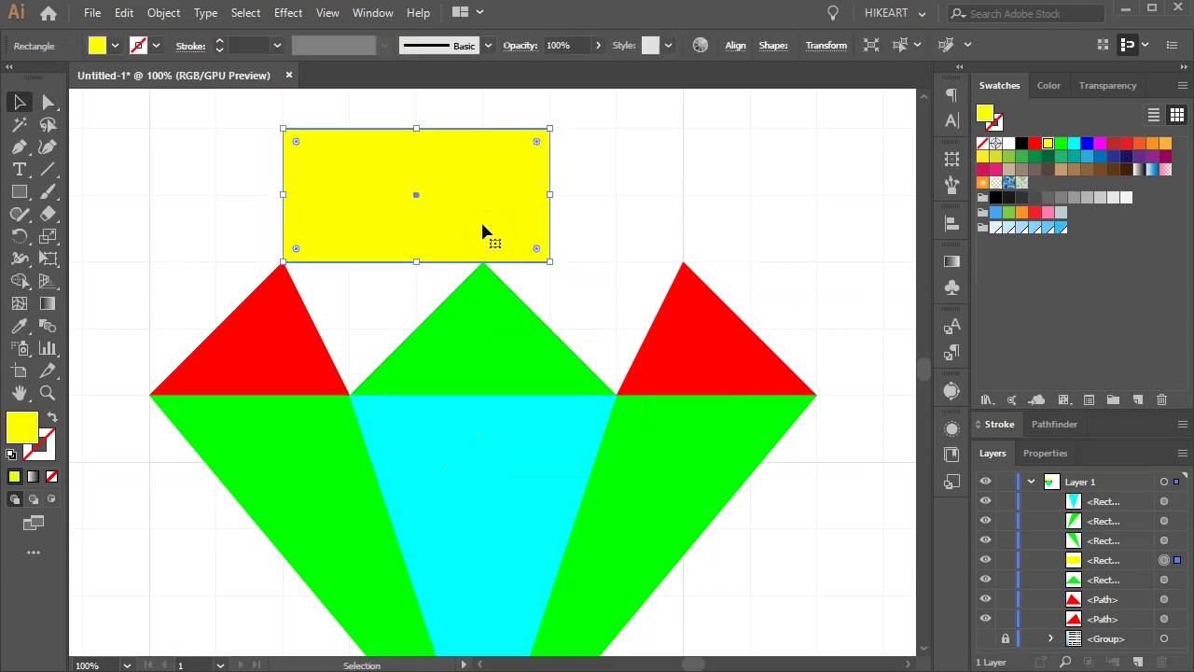
key(a)
drag(532, 112, 550, 140)
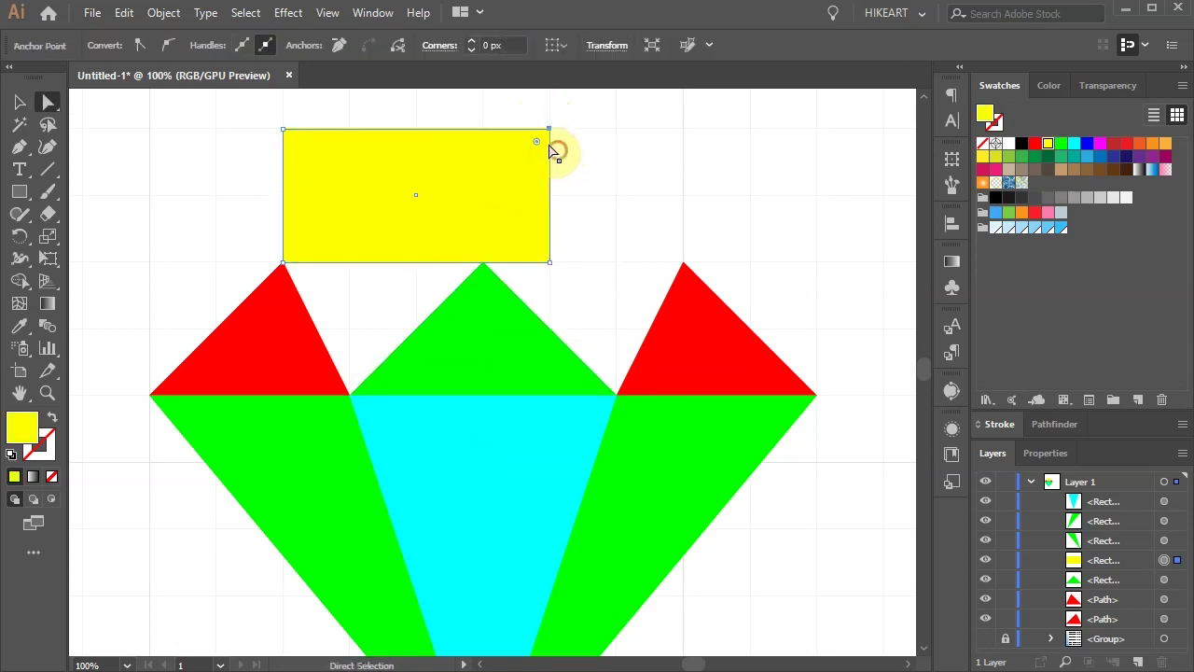
drag(538, 132, 498, 134)
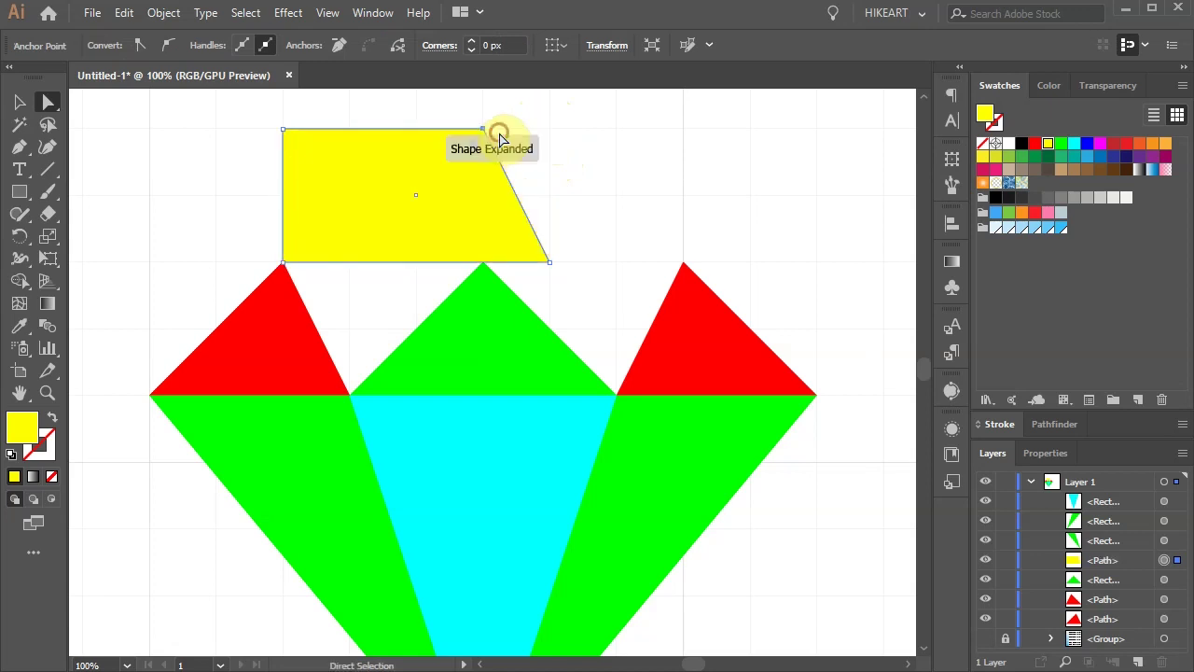
shift+click(550, 263)
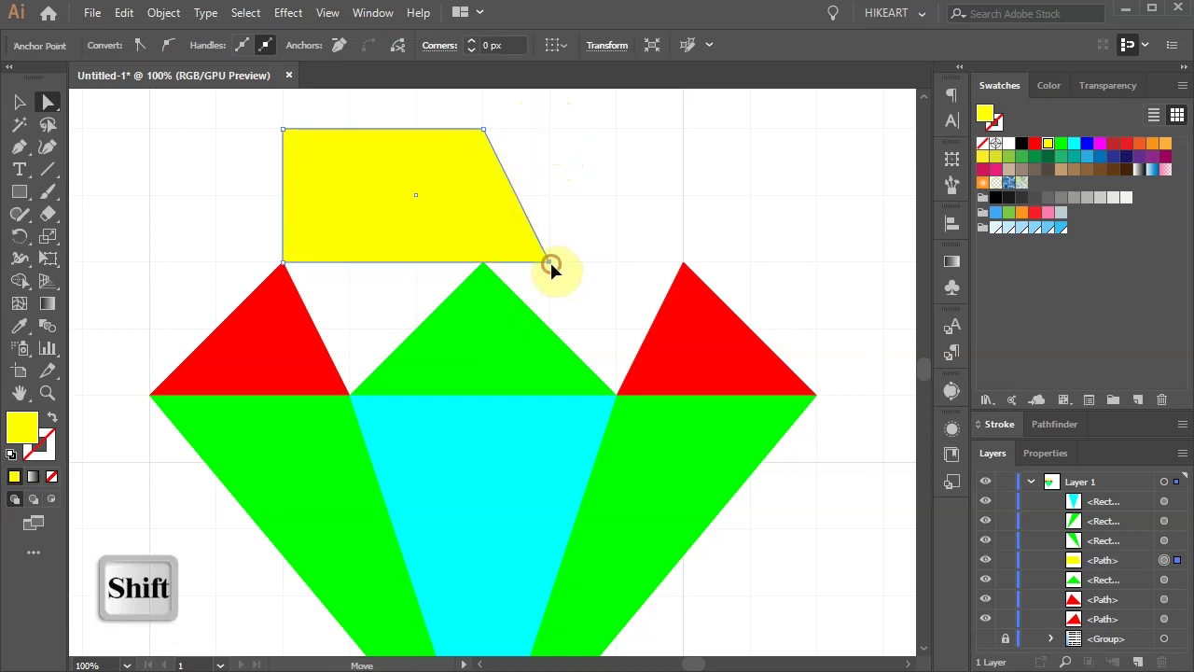
shift+click(283, 264)
right_click(387, 216)
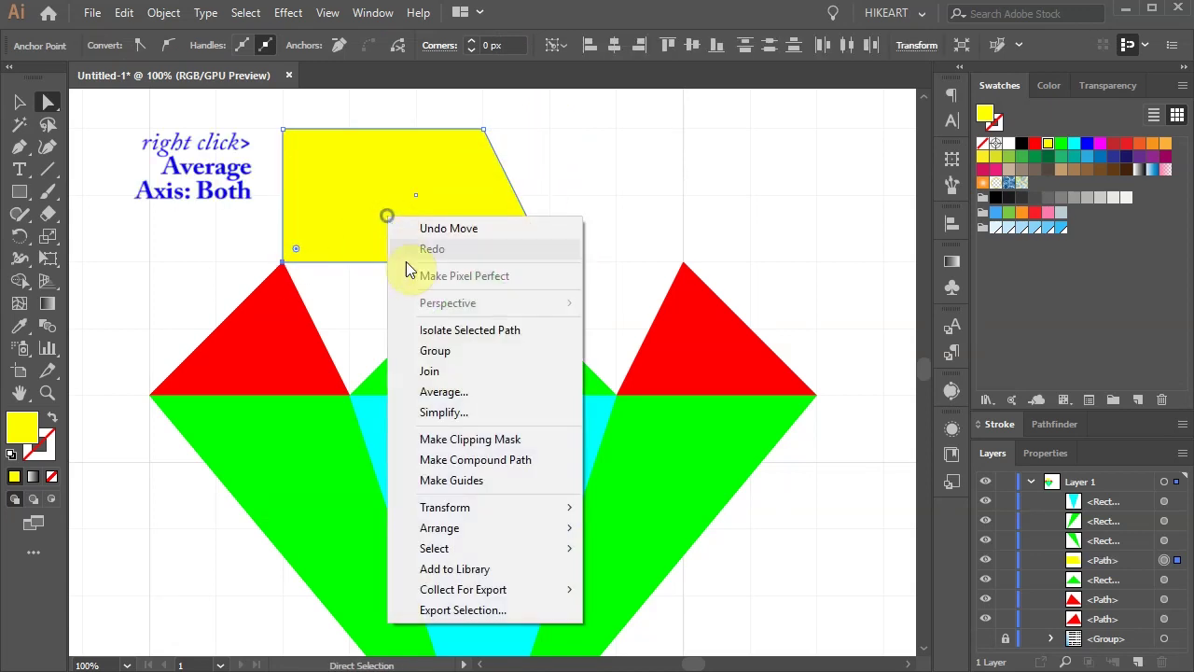
click(441, 393)
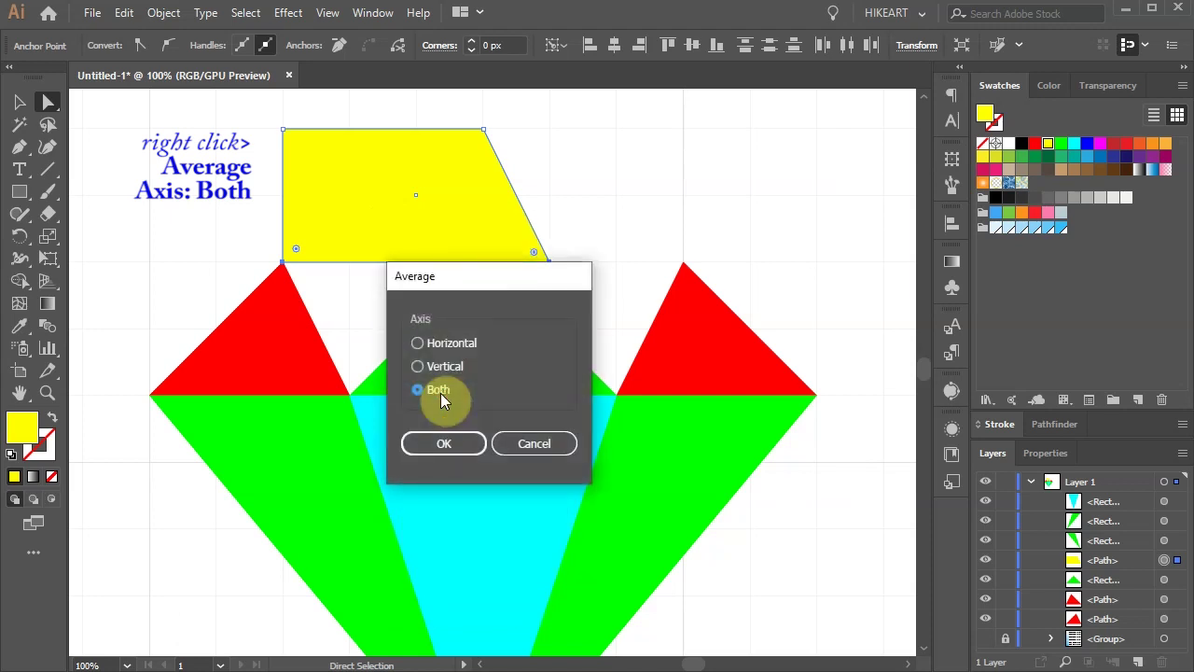
click(460, 440)
Place a copy of the yellow triangle in the gap beside the green triangle.
key(v)
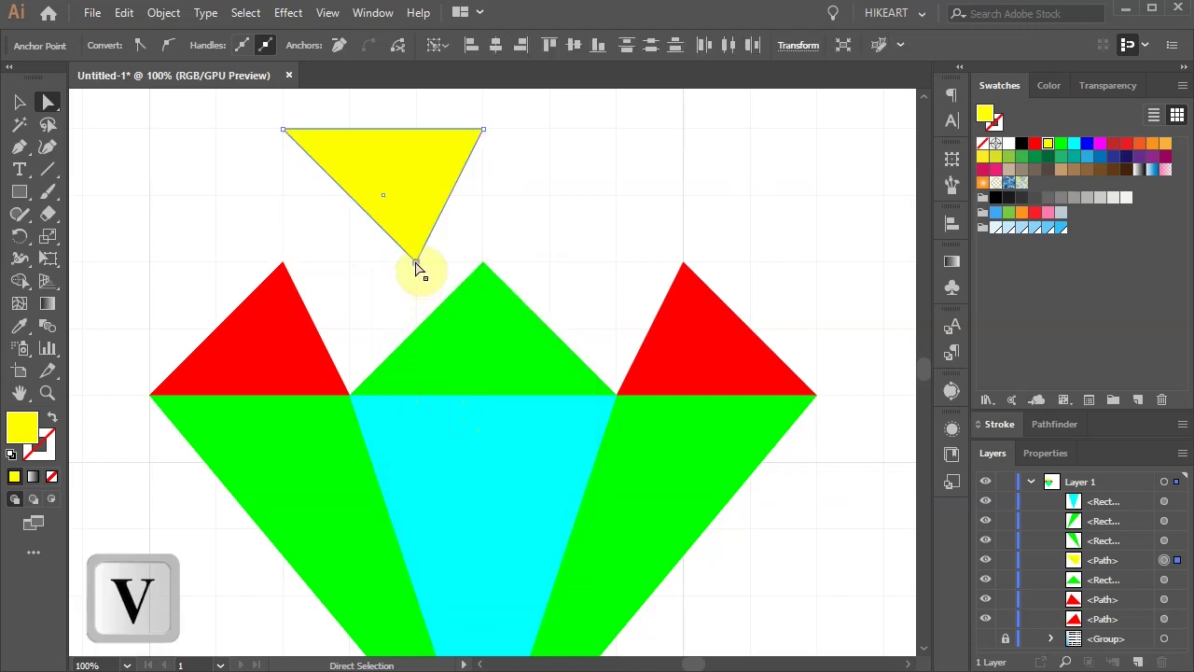
drag(408, 209, 609, 317)
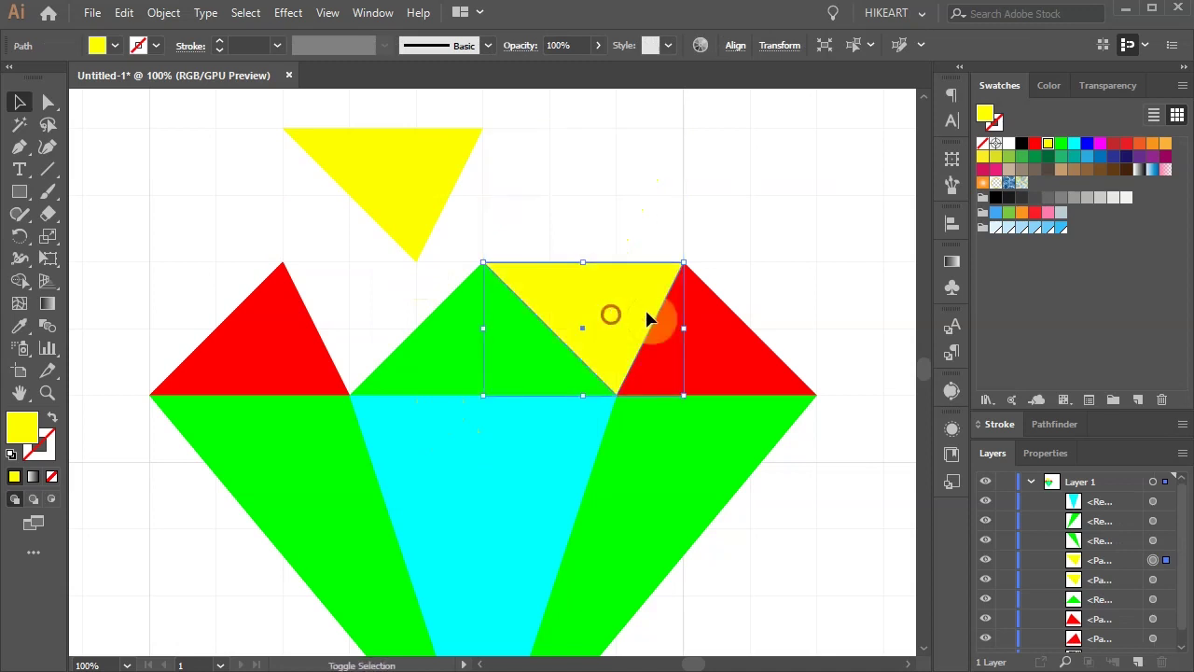
key(a)
click(422, 189)
Hide the grid and zoom out so the whole diamond is in view.
drag(393, 245, 399, 365)
key(v)
key(ctrl+shift+a)
key(ctrl+minus)
scroll(746, 258, up, 1)
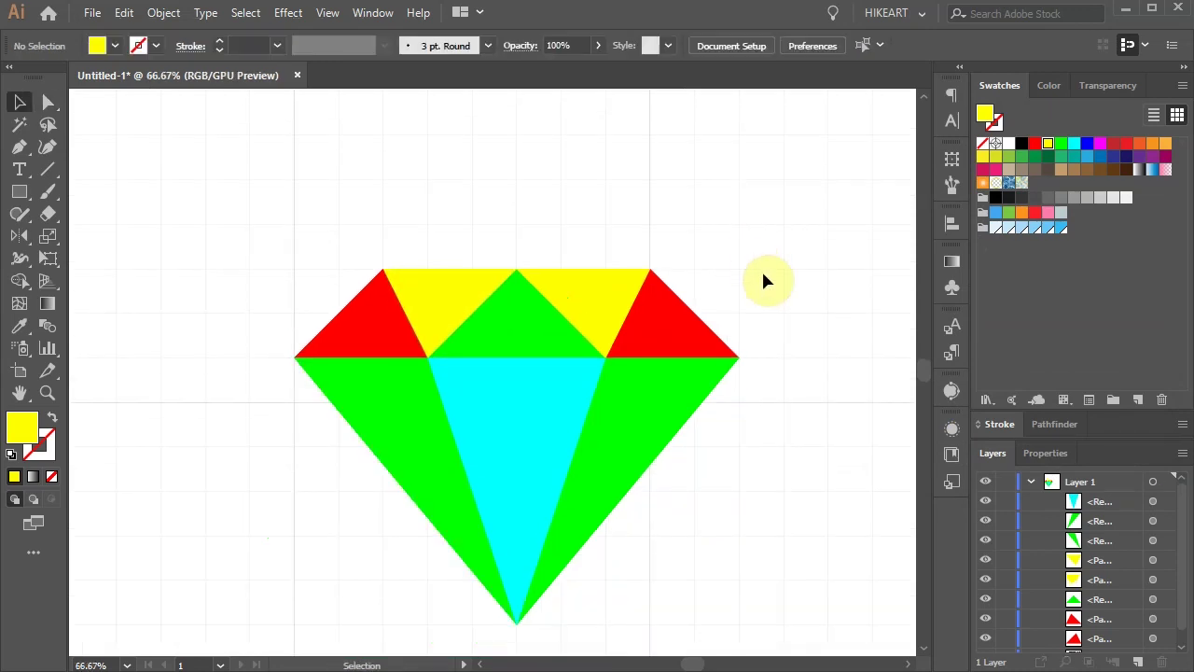
key(ctrl+apostrophe)
scroll(560, 454, up, 1)
drag(560, 454, 533, 365)
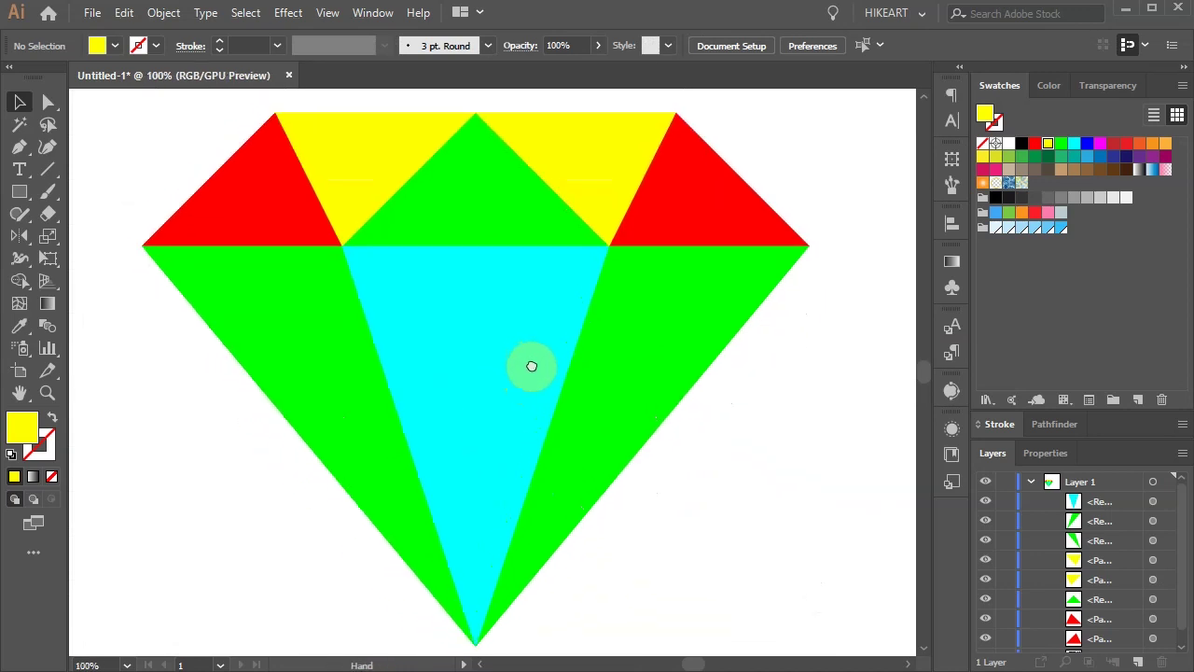
click(267, 231)
Fill the top-left facet palest blue and the adjacent yellow and green facets light blue.
click(995, 229)
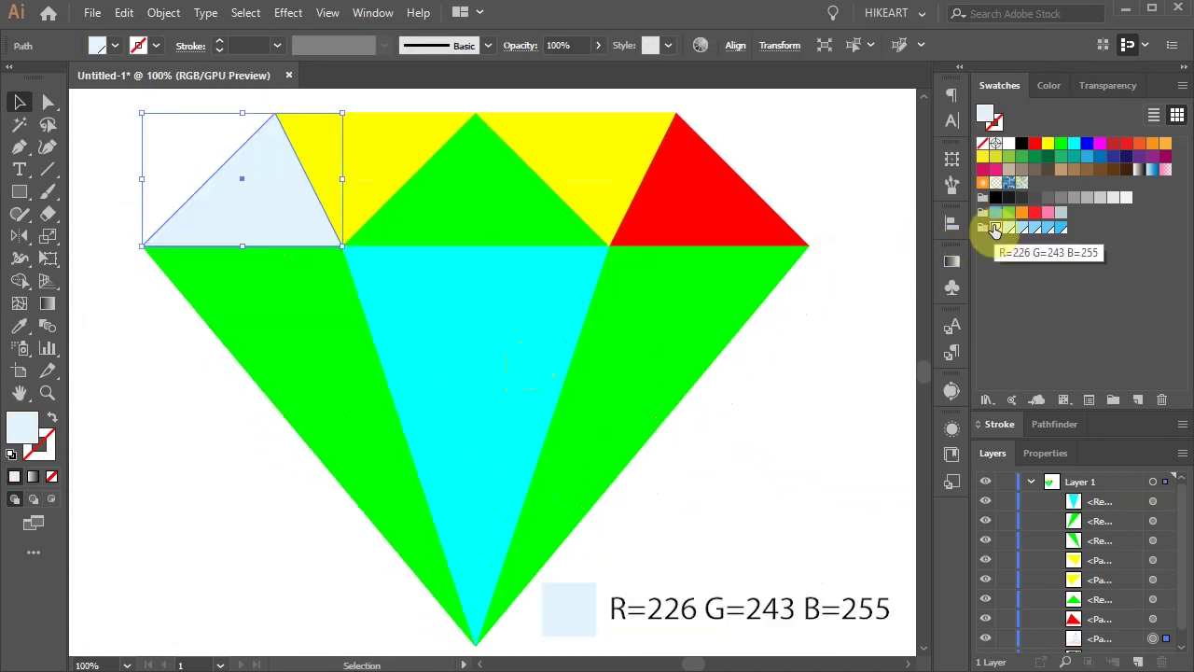
click(378, 167)
shift+click(346, 342)
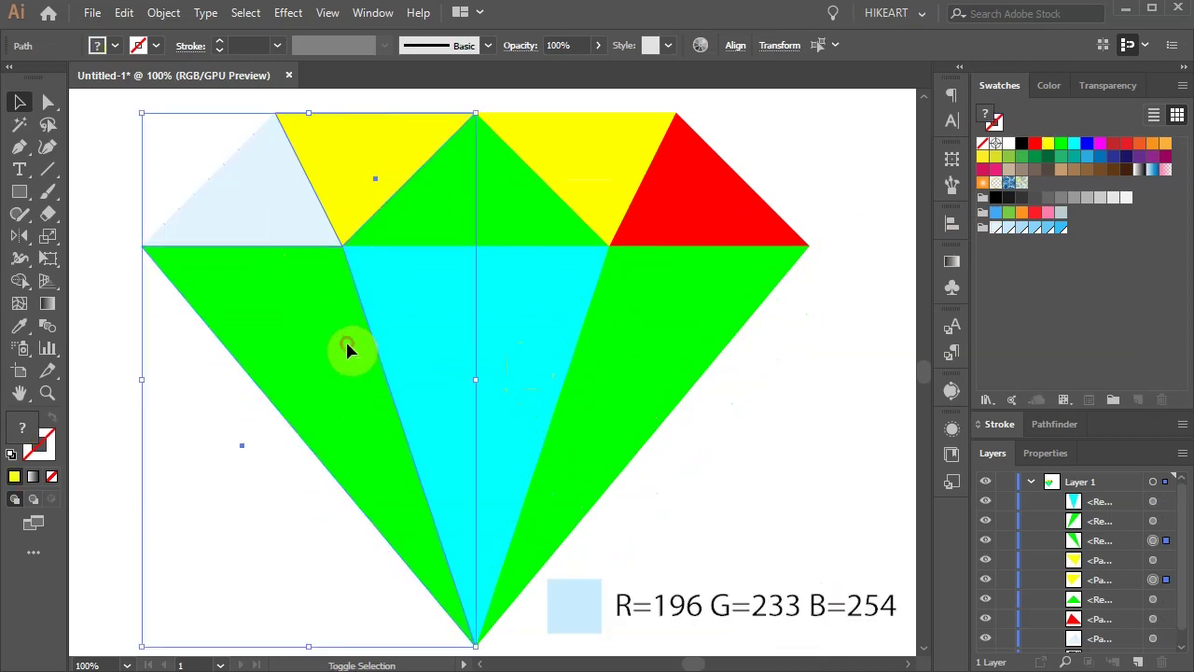
click(1008, 229)
click(538, 218)
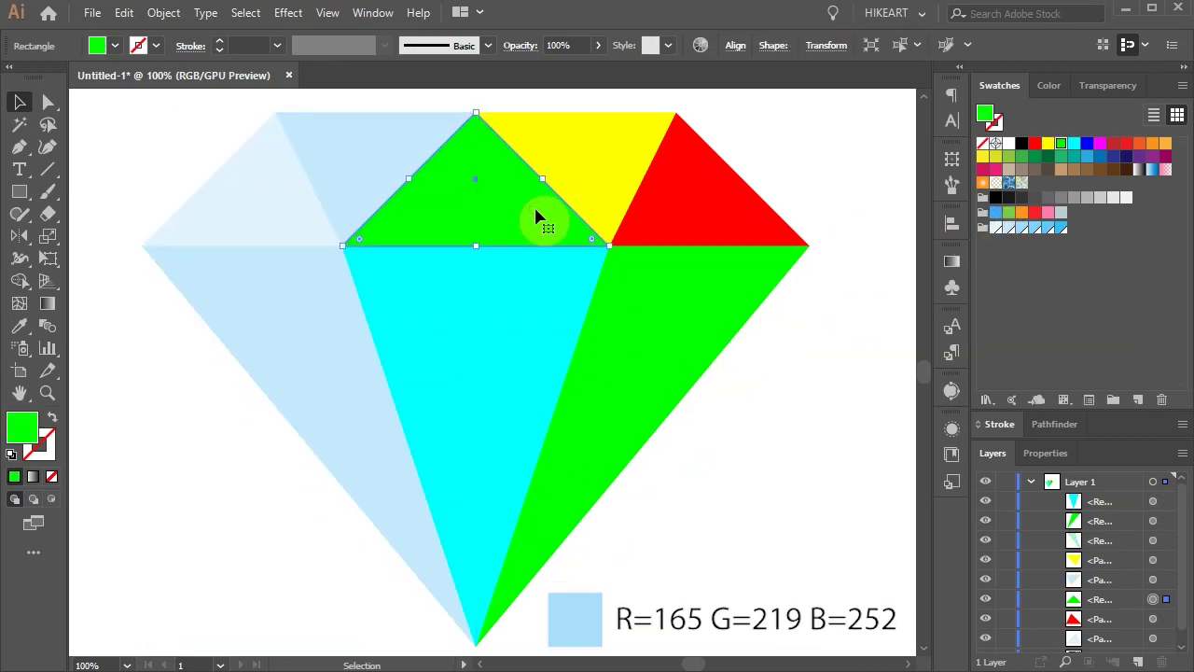
click(1008, 230)
Fill the cyan, right yellow, right red and lower-right green facets with progressively stronger blues.
click(457, 317)
shift+click(606, 161)
click(1022, 228)
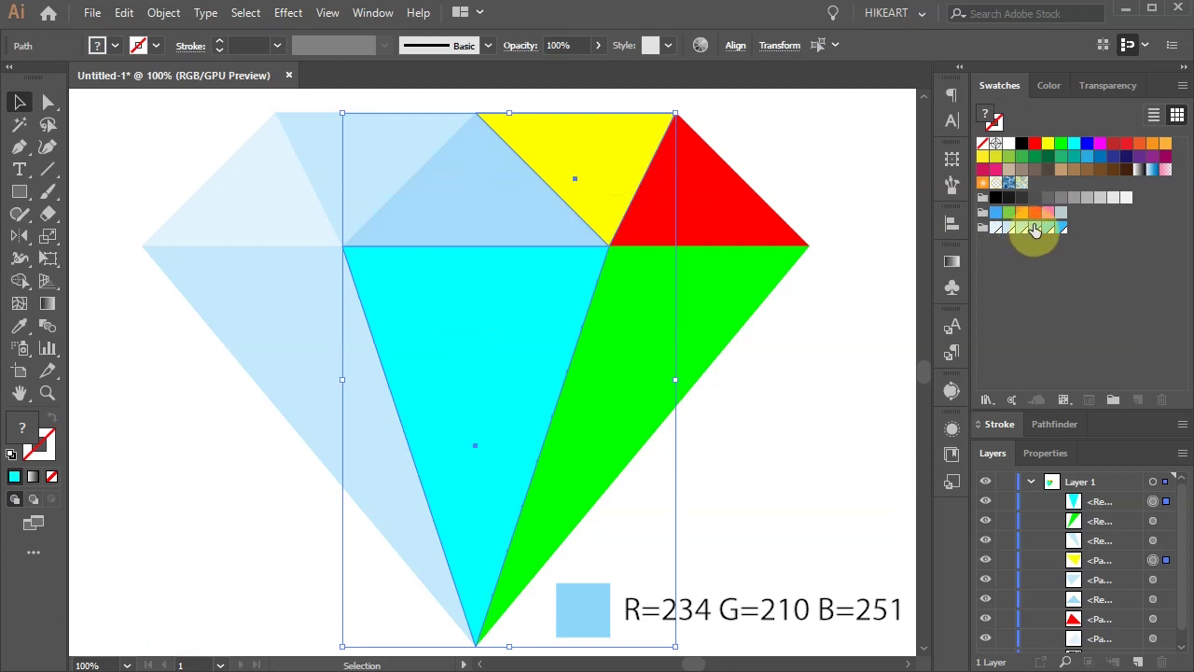
click(712, 234)
click(1051, 230)
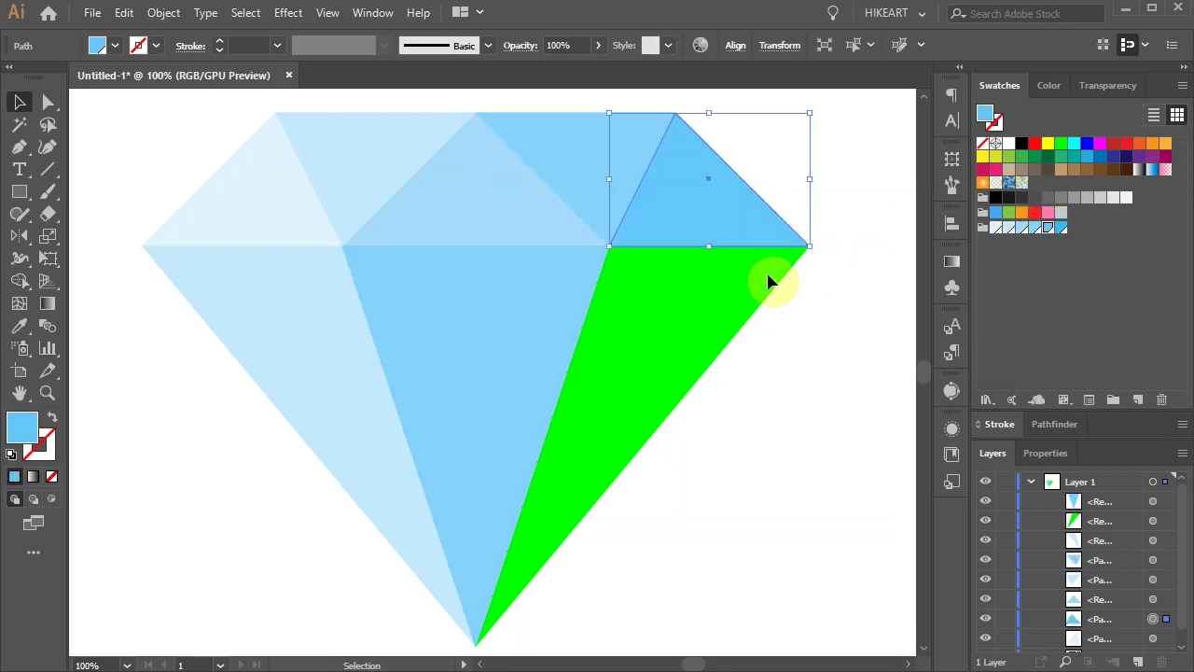
click(773, 277)
click(1060, 228)
click(882, 336)
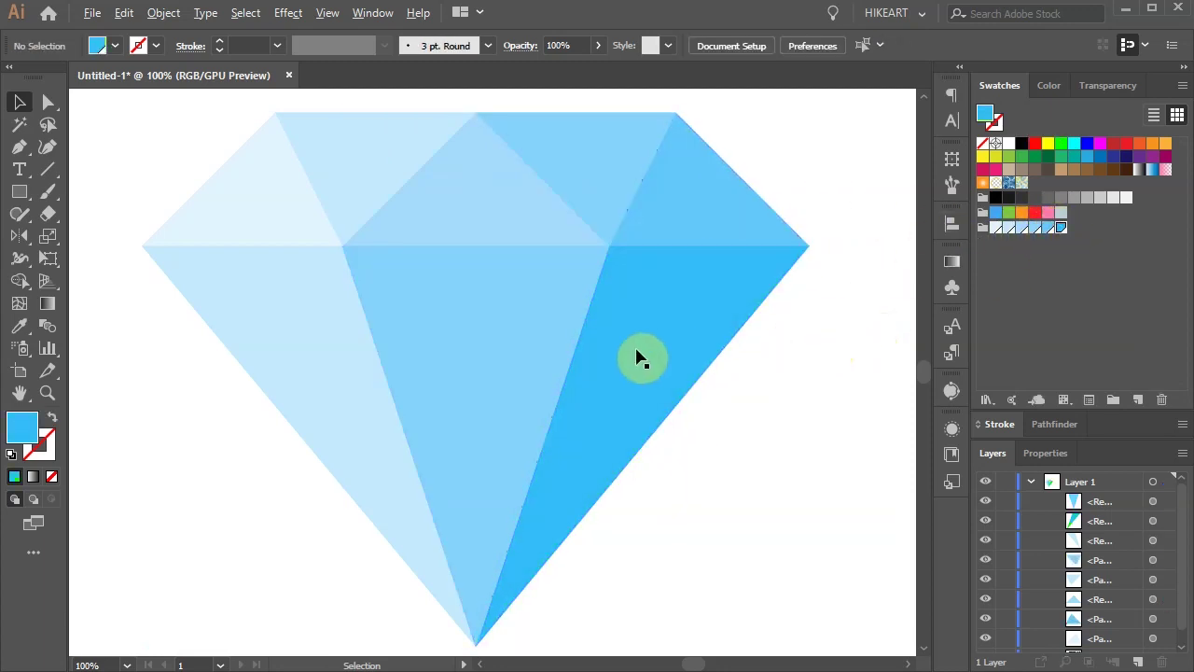
scroll(640, 355, down, 1)
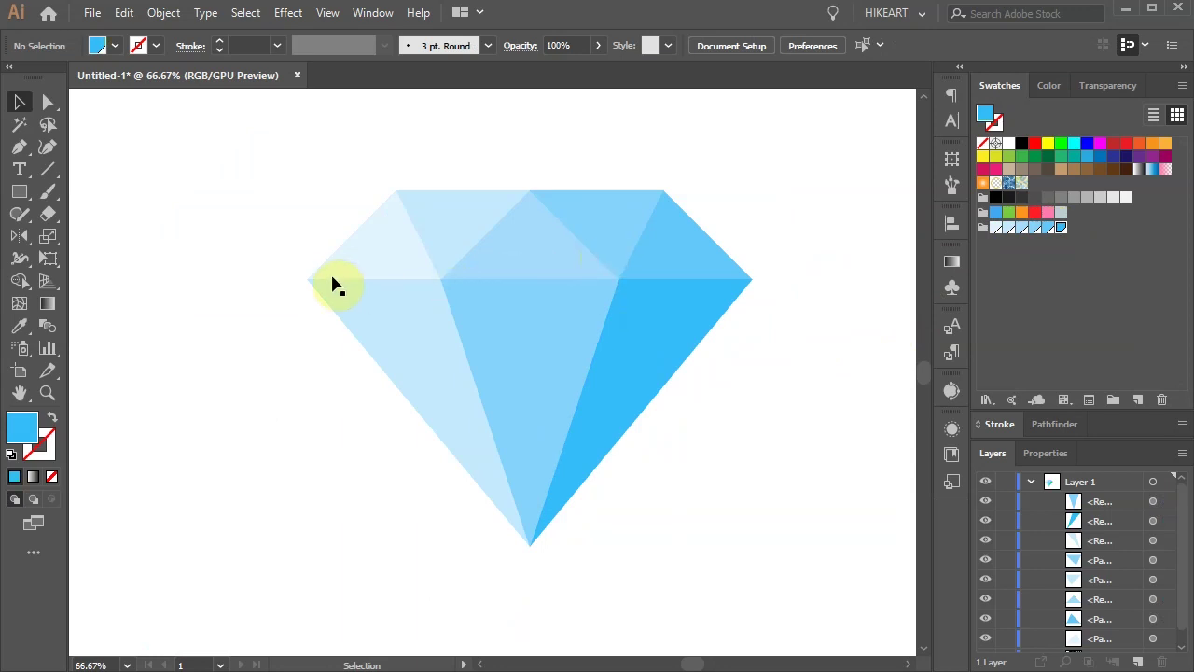
With snap to grid turned off, nudge the diamond's middle-edge anchors down two steps.
key(a)
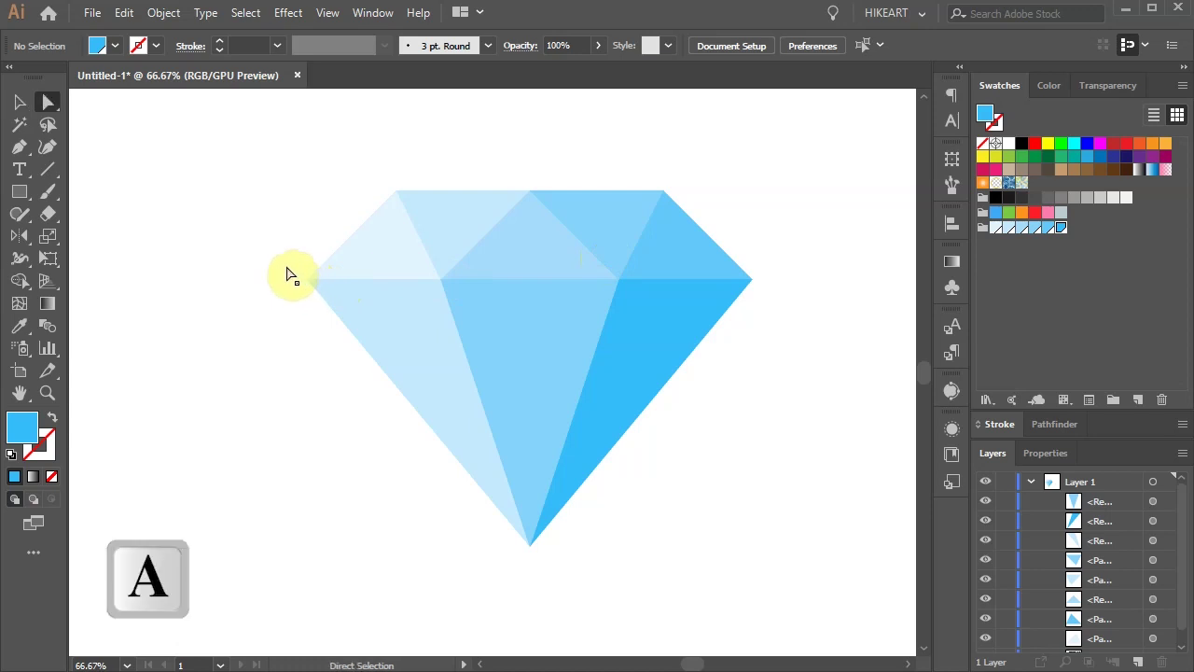
drag(277, 267, 781, 292)
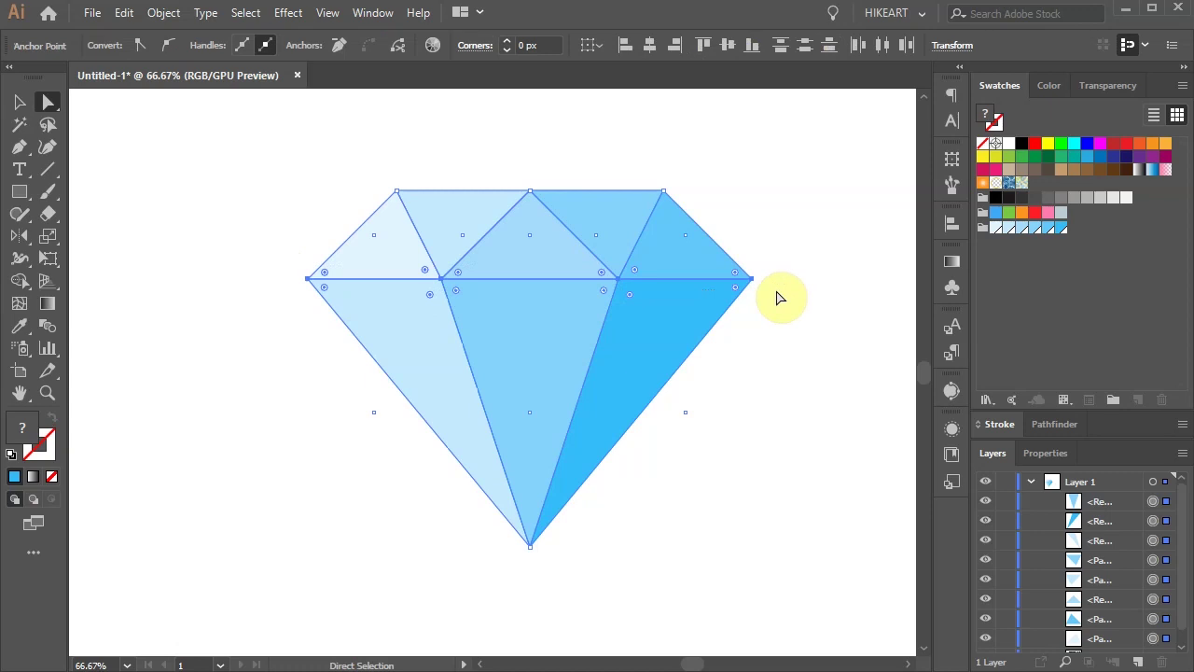
click(324, 15)
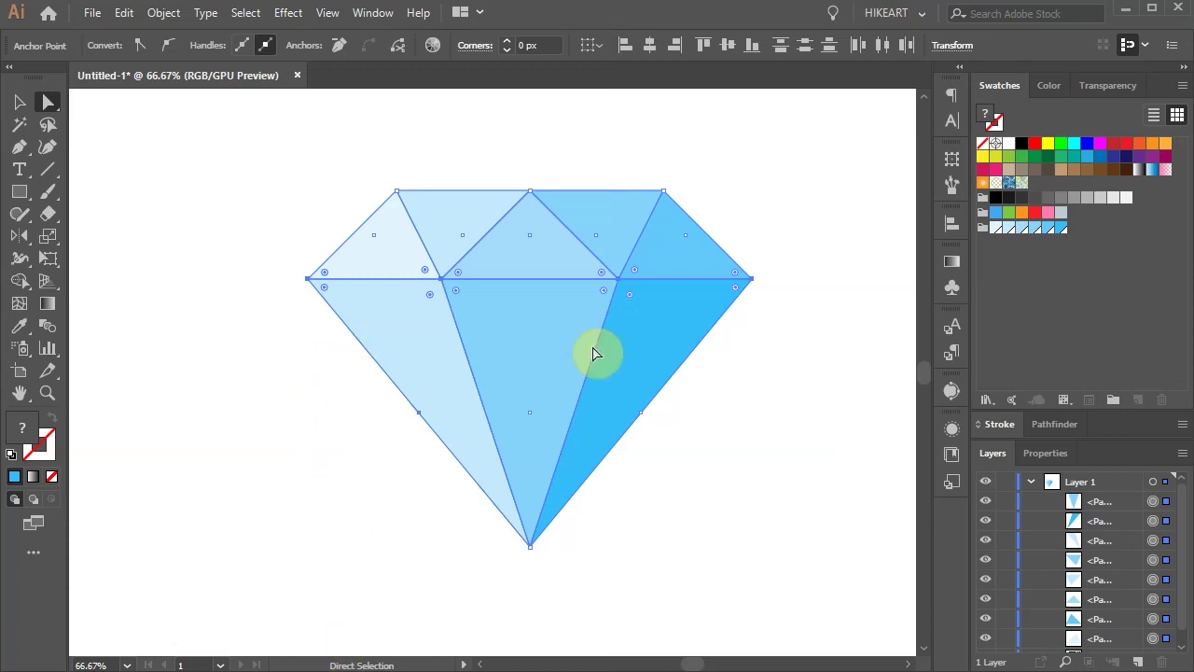
key(Down)
key(Down)
key(Down)
key(Down)
key(Down)
key(Down)
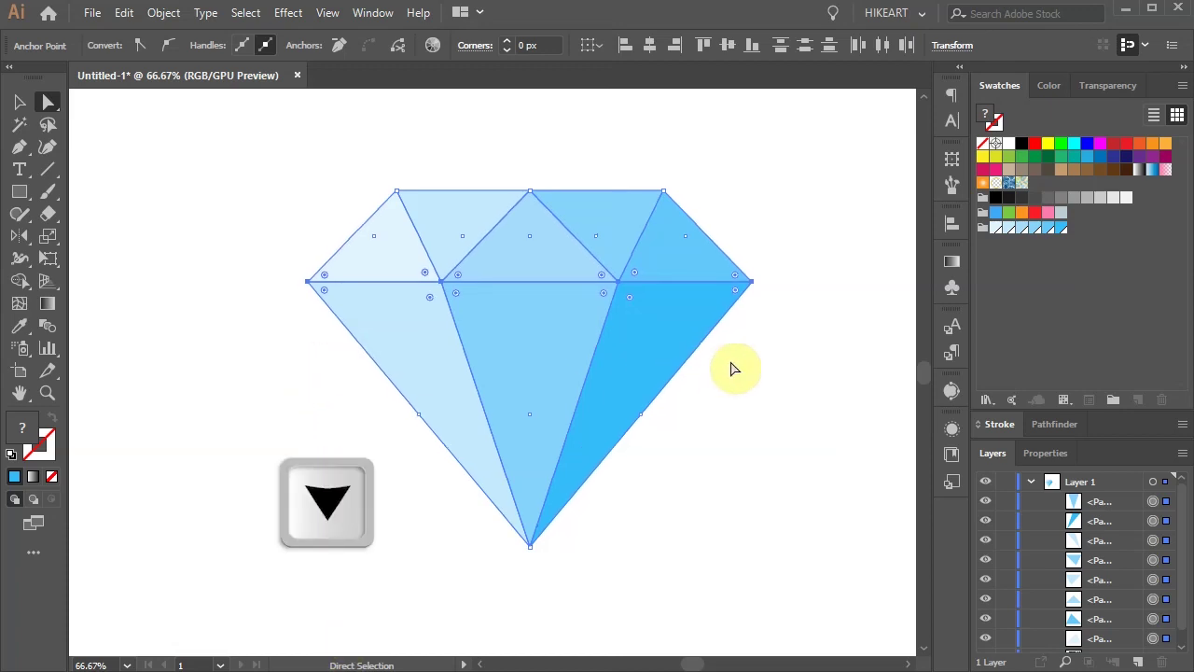
key(Down)
key(Down)
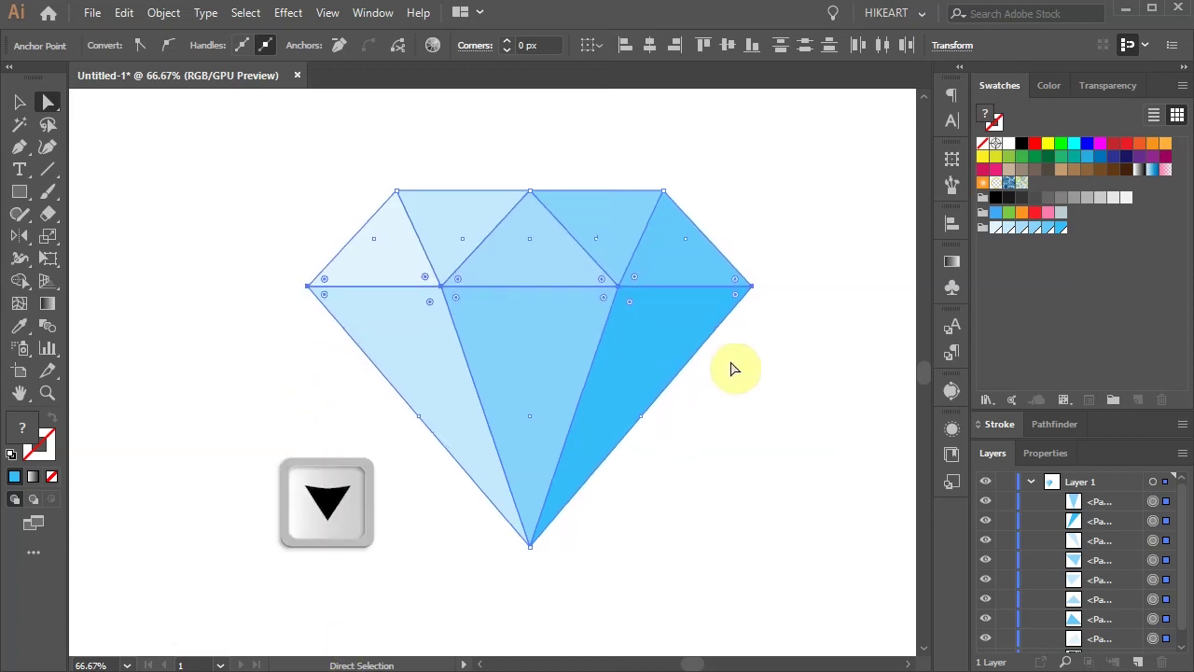
Raise the diamond's top centre anchor slightly so the crown peaks, then select all facets.
click(777, 270)
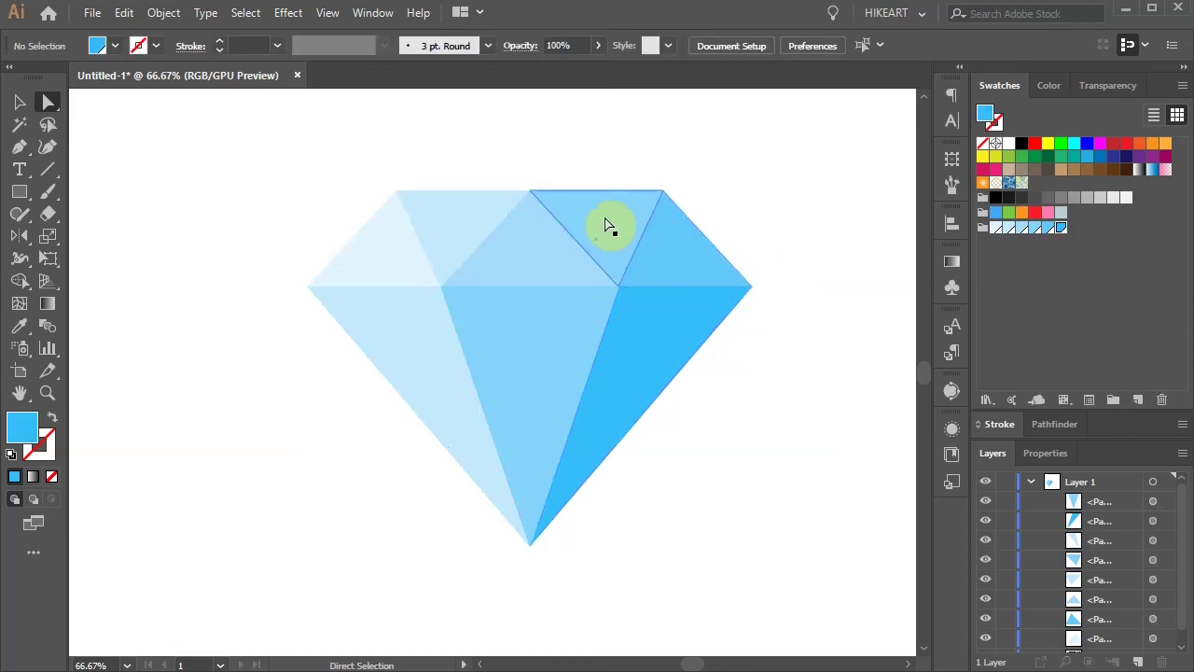
drag(548, 202, 564, 207)
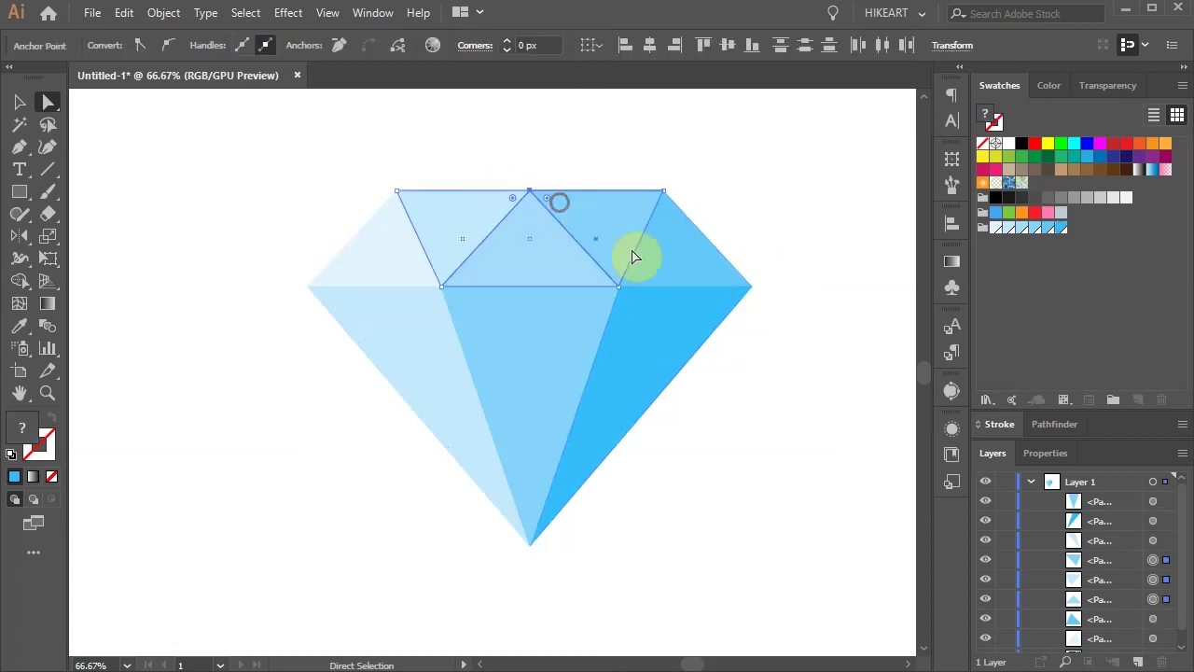
key(Up)
key(Up)
key(Up)
key(Up)
key(Up)
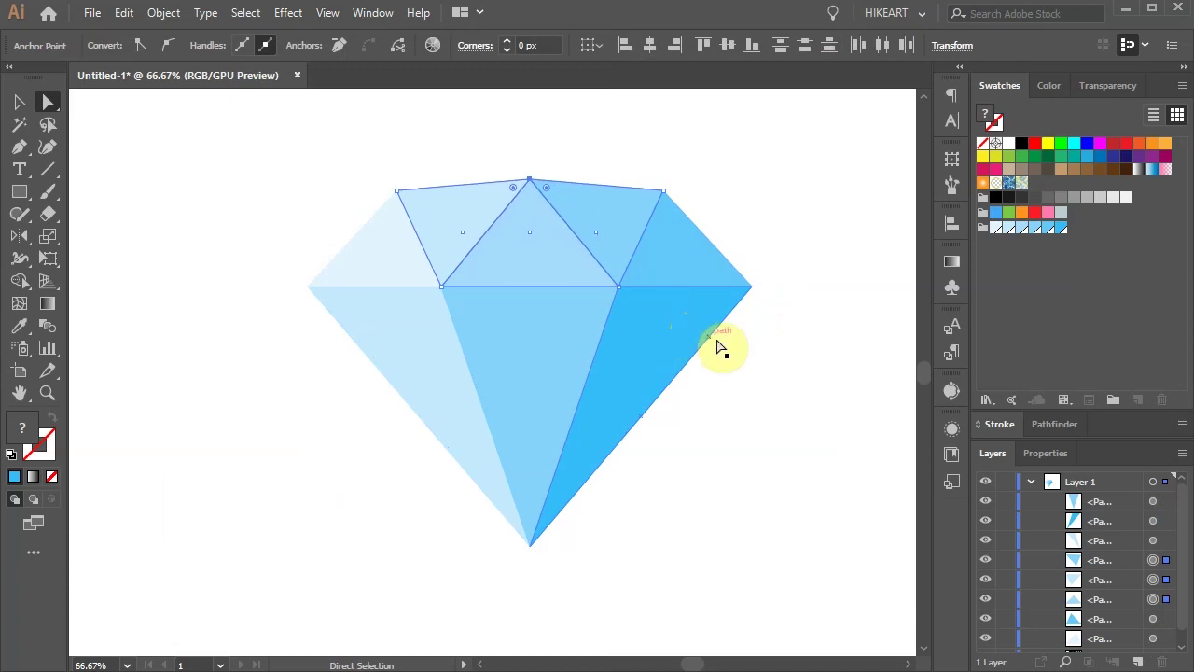
click(693, 434)
key(ctrl+a)
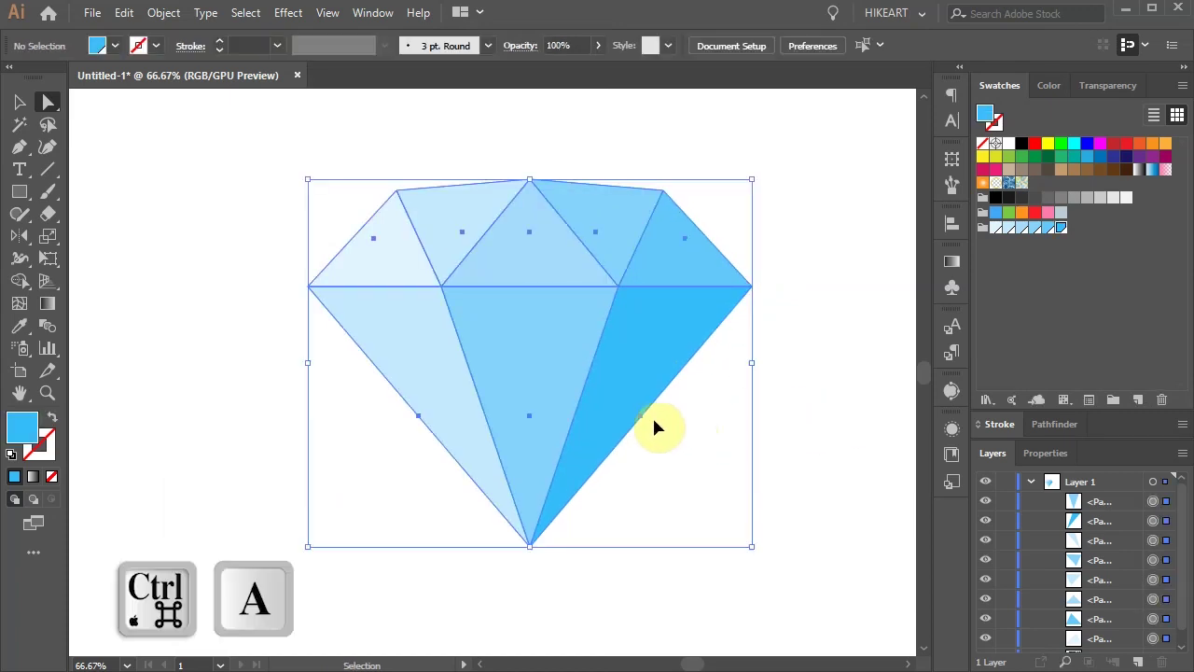
Group all the facets and centre the group horizontally and vertically on the artboard.
key(ctrl+g)
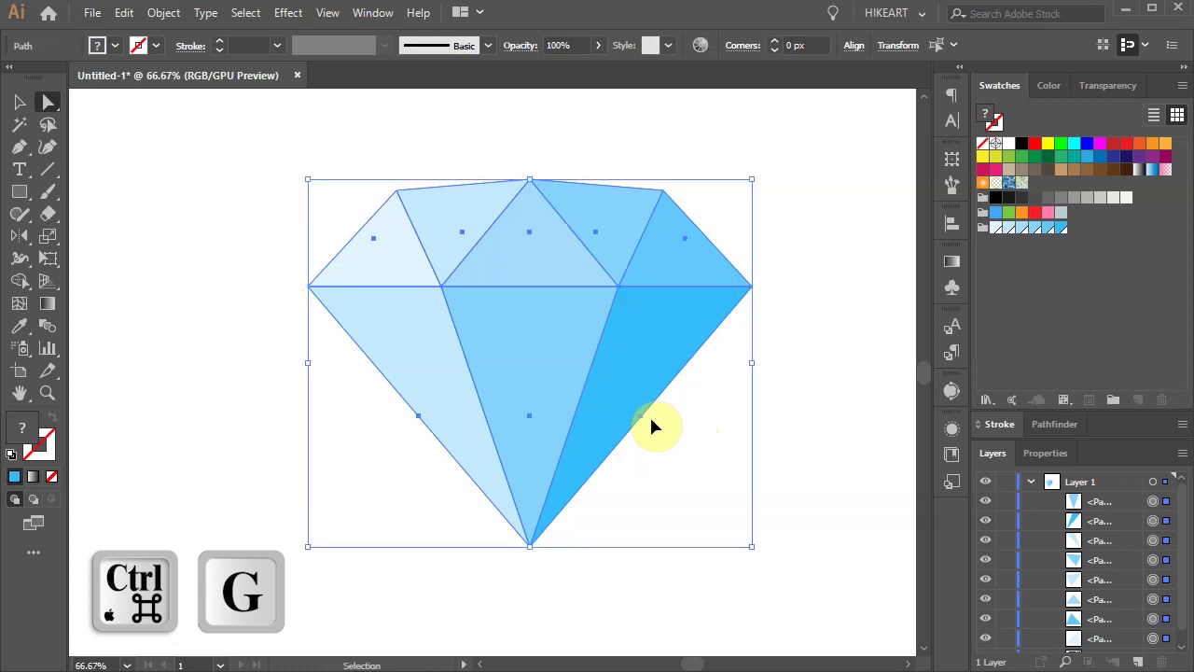
click(952, 224)
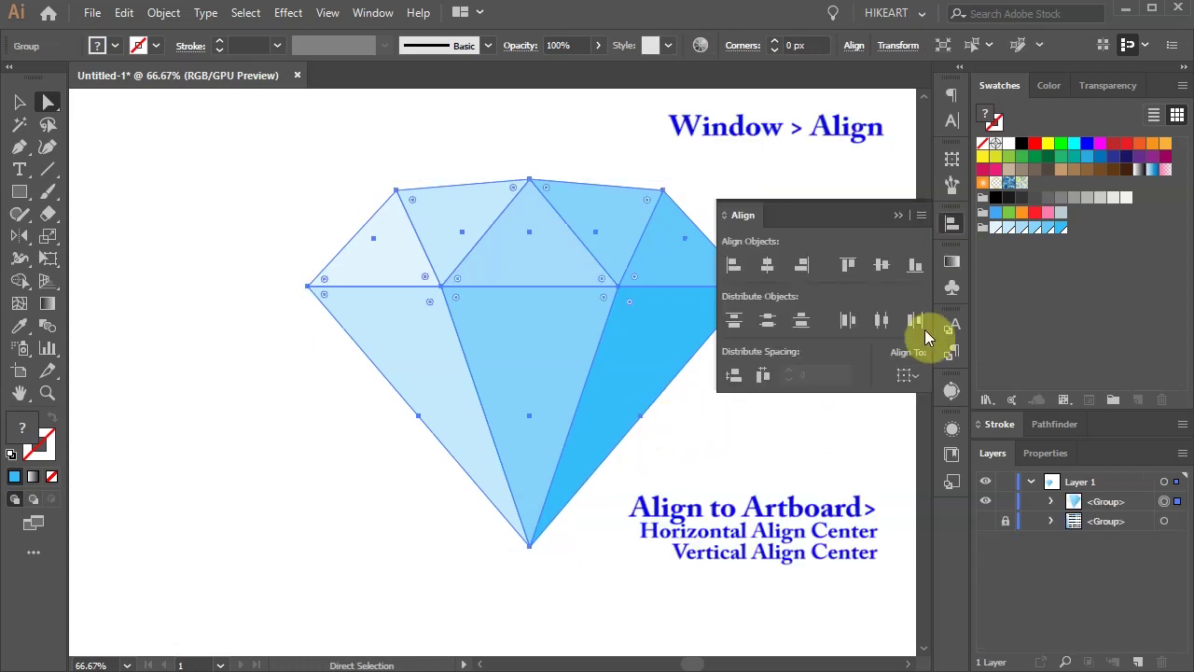
click(908, 374)
click(909, 437)
click(766, 265)
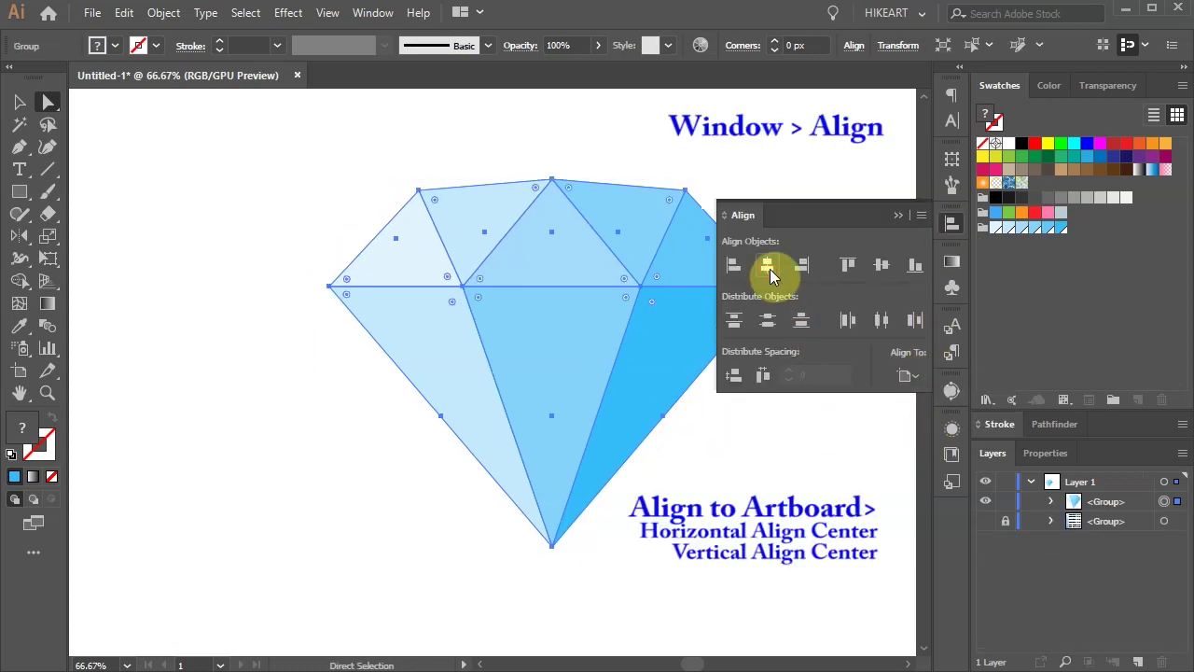
click(881, 268)
Fit the artboard in view, enlarge the diamond, and deselect it.
key(ctrl+0)
key(v)
drag(648, 498, 738, 576)
key(ctrl+shift+a)
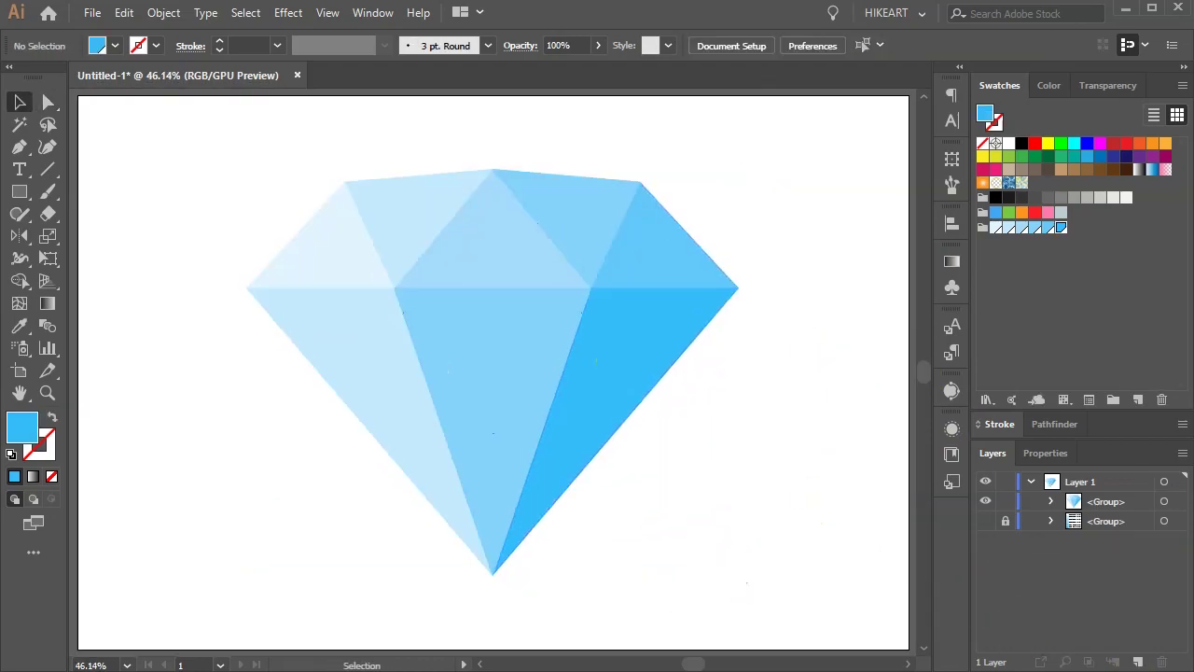